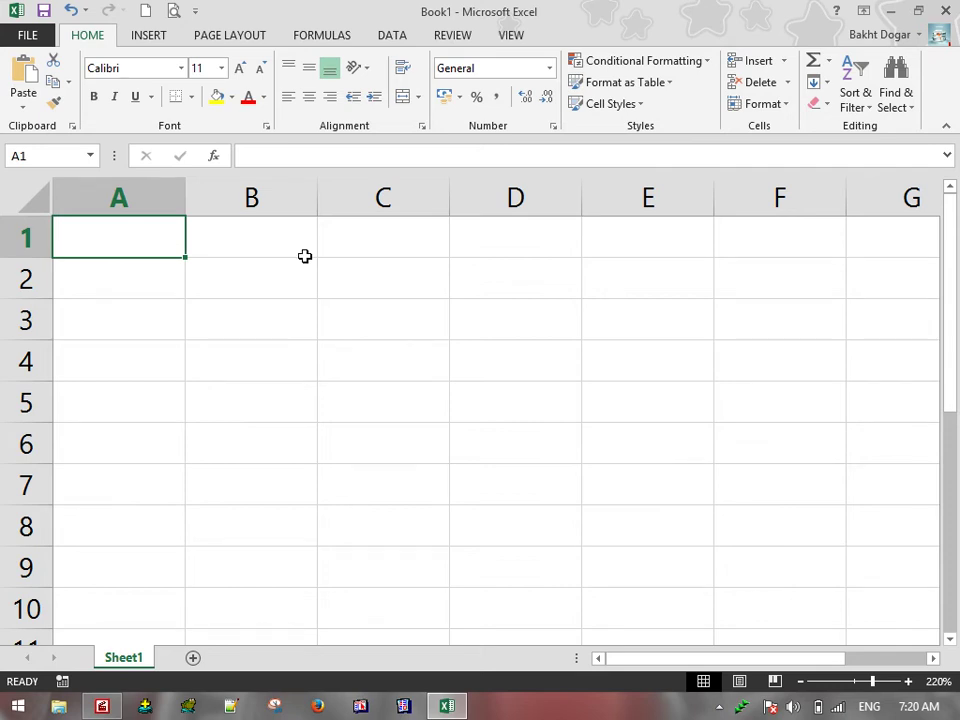
# Write 'Days360: Days360 function is used to find the difference between two dates.' across A1 and A2.
pyautogui.write('D')
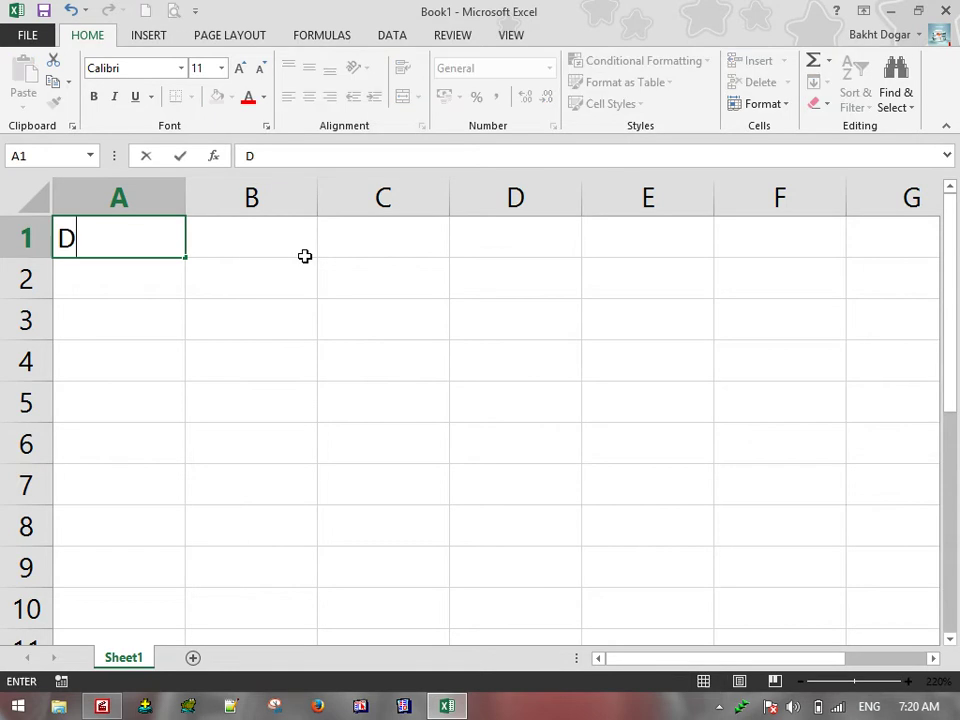
pyautogui.write('ays360: ')
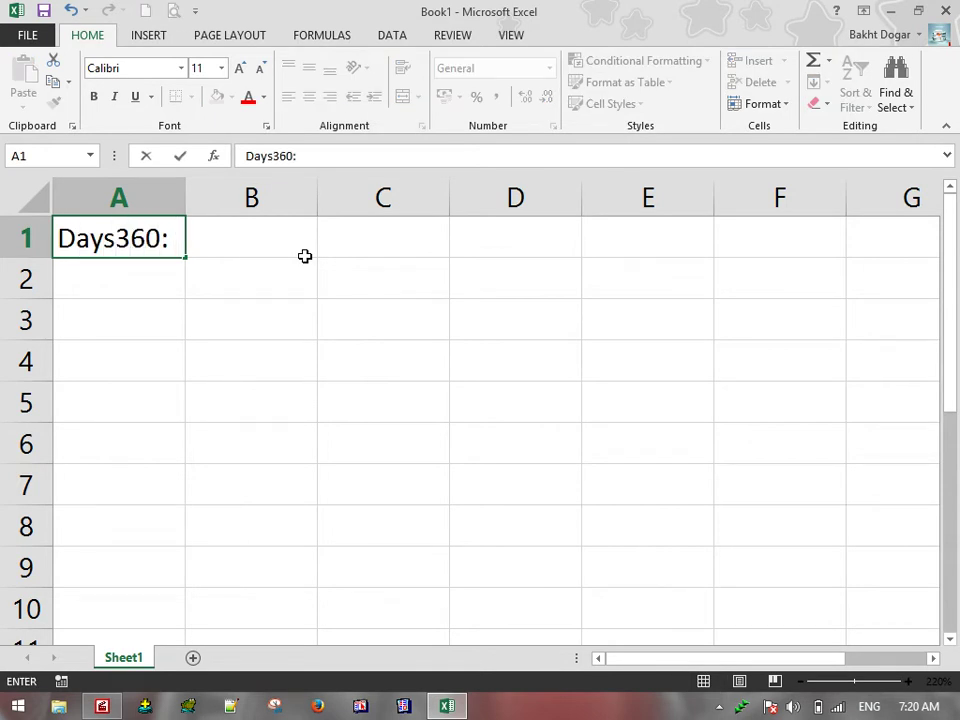
pyautogui.write('Days')
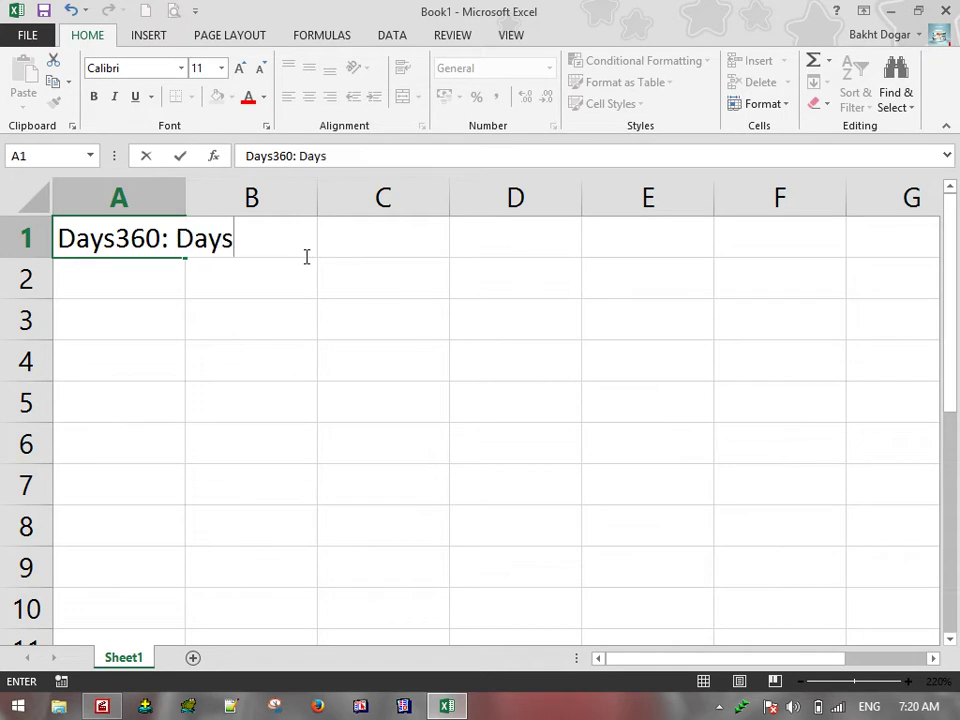
pyautogui.write('360 function is used to find the difference between')
pyautogui.press('Return')
pyautogui.write('two date')
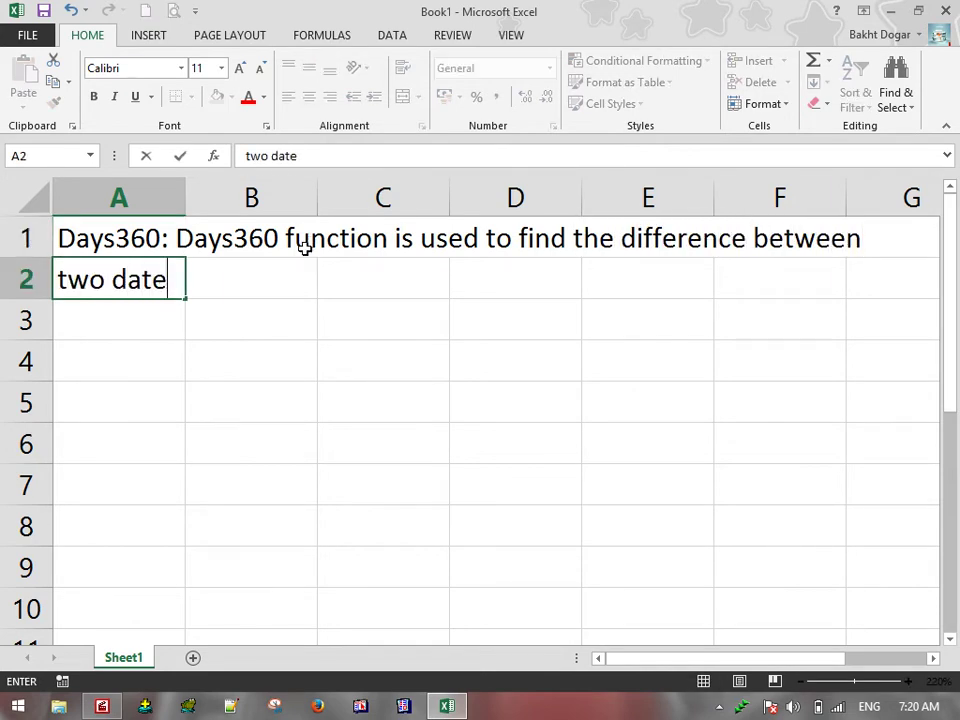
pyautogui.write('s.')
pyautogui.press('Return')
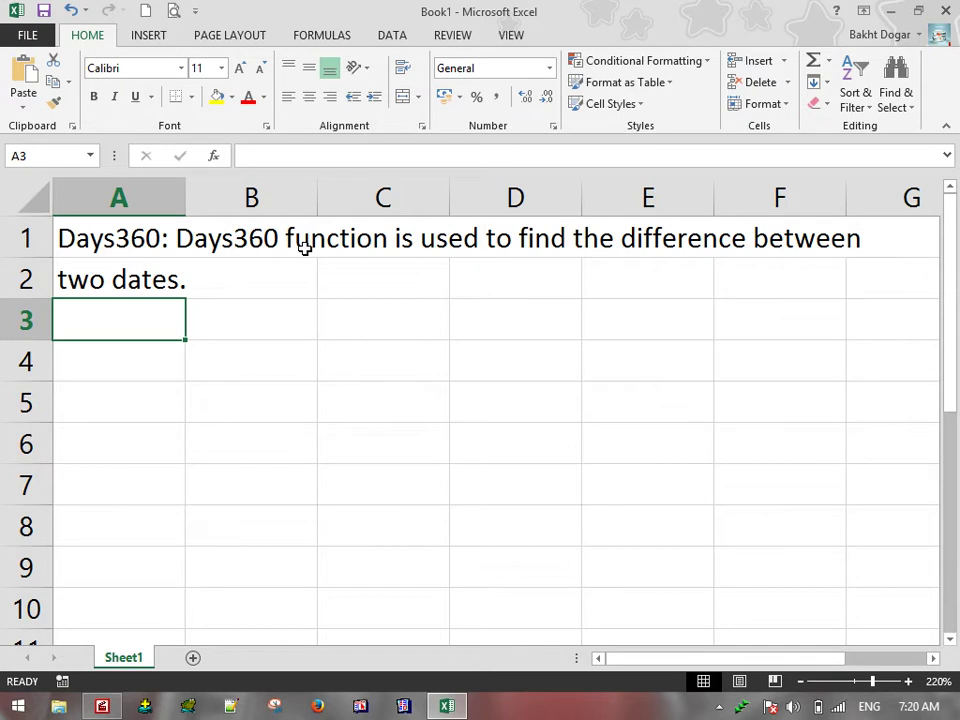
# Enter the Employee heading in B4 and widen column B.
pyautogui.click(260, 362)
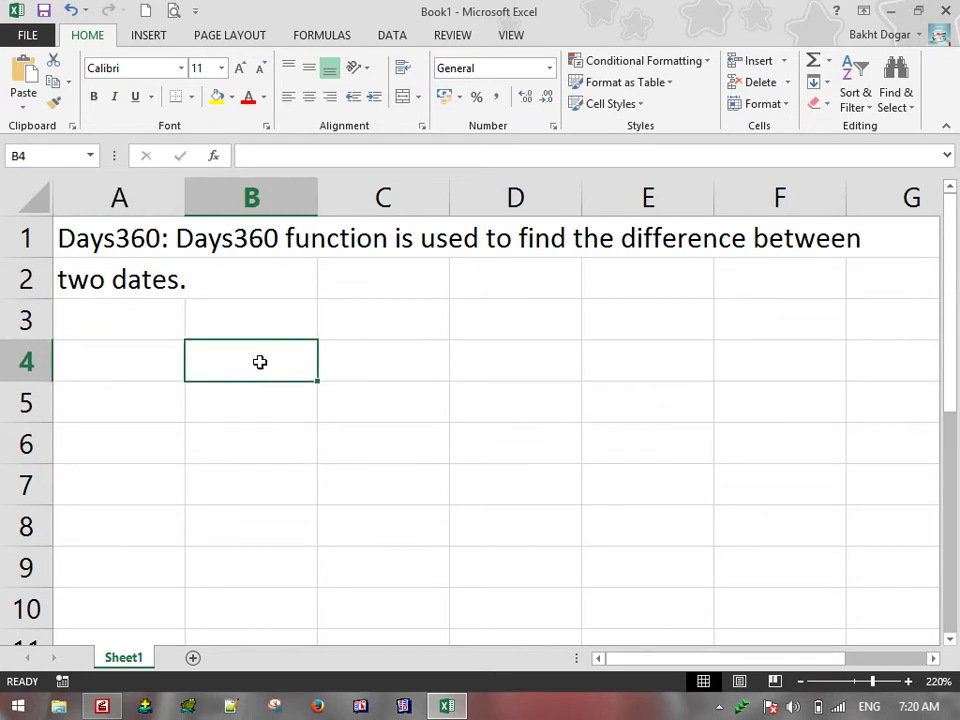
pyautogui.write('Start')
pyautogui.press('Escape')
pyautogui.write('Empo')
pyautogui.press('BackSpace')
pyautogui.write('loyee')
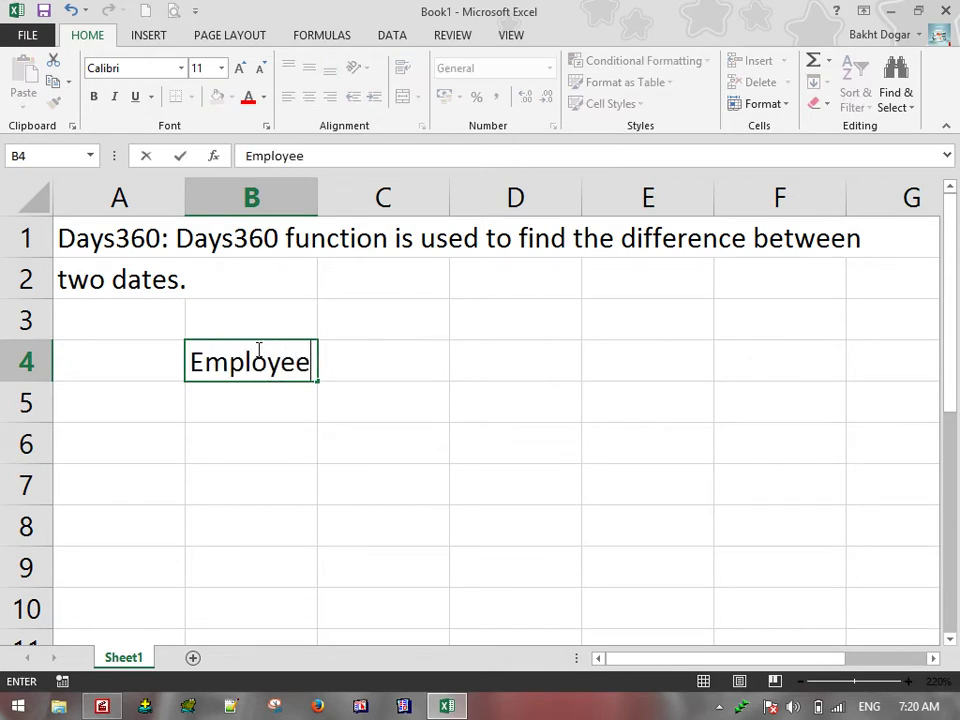
pyautogui.click(358, 450)
pyautogui.moveTo(320, 209); pyautogui.dragTo(393, 209)
# Add Start Date and End Date headings in C4 and D4, widening both columns to fit.
pyautogui.click(453, 364)
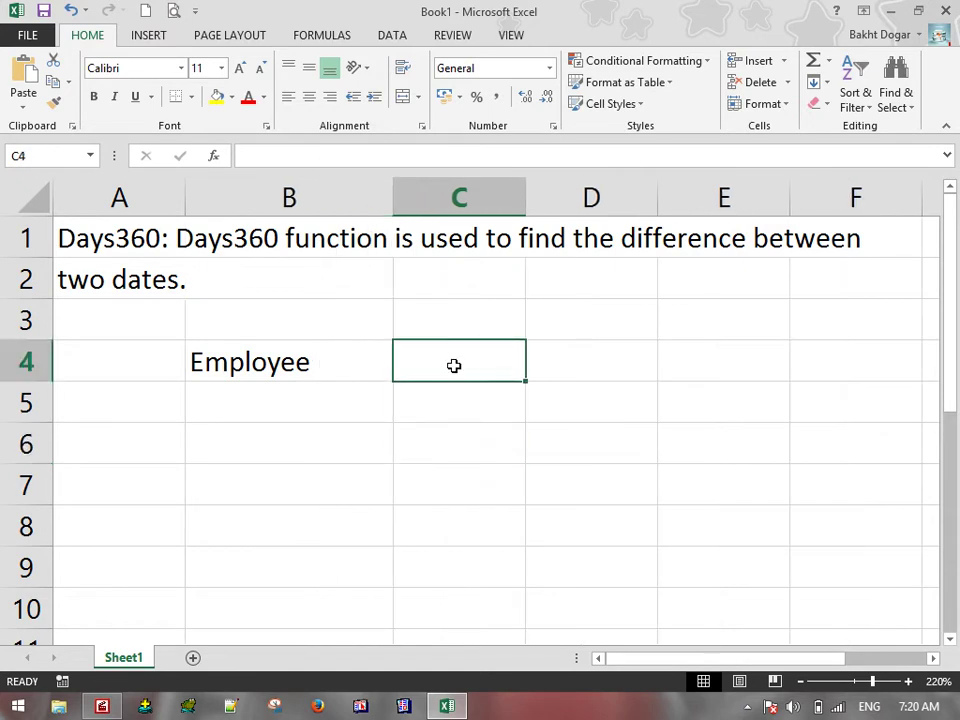
pyautogui.write('Start')
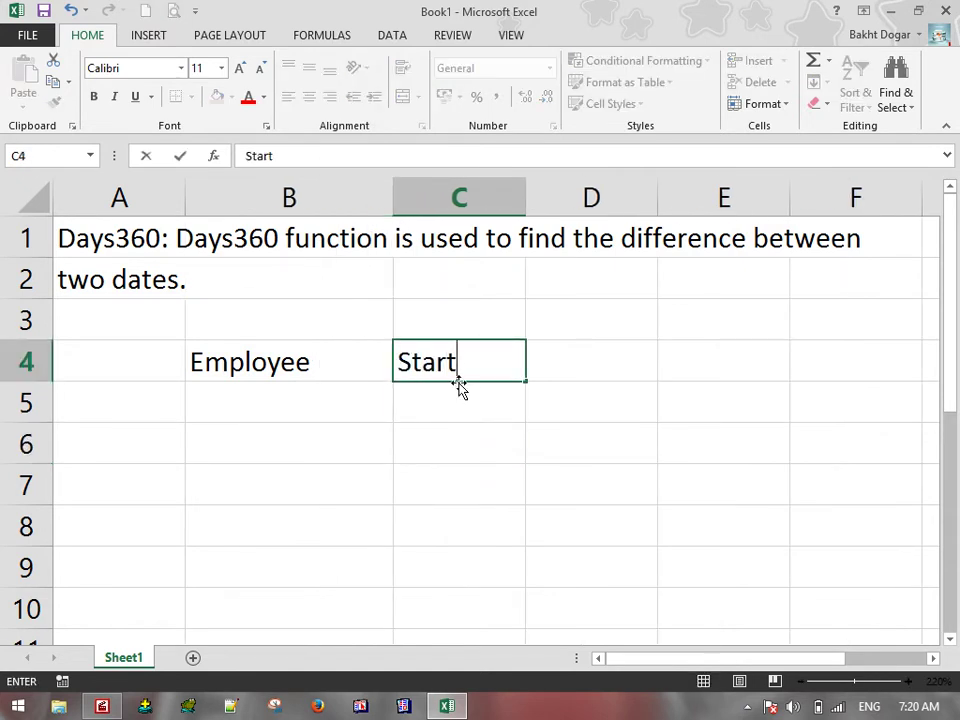
pyautogui.write(' Date')
pyautogui.press('Tab')
pyautogui.write('End Date')
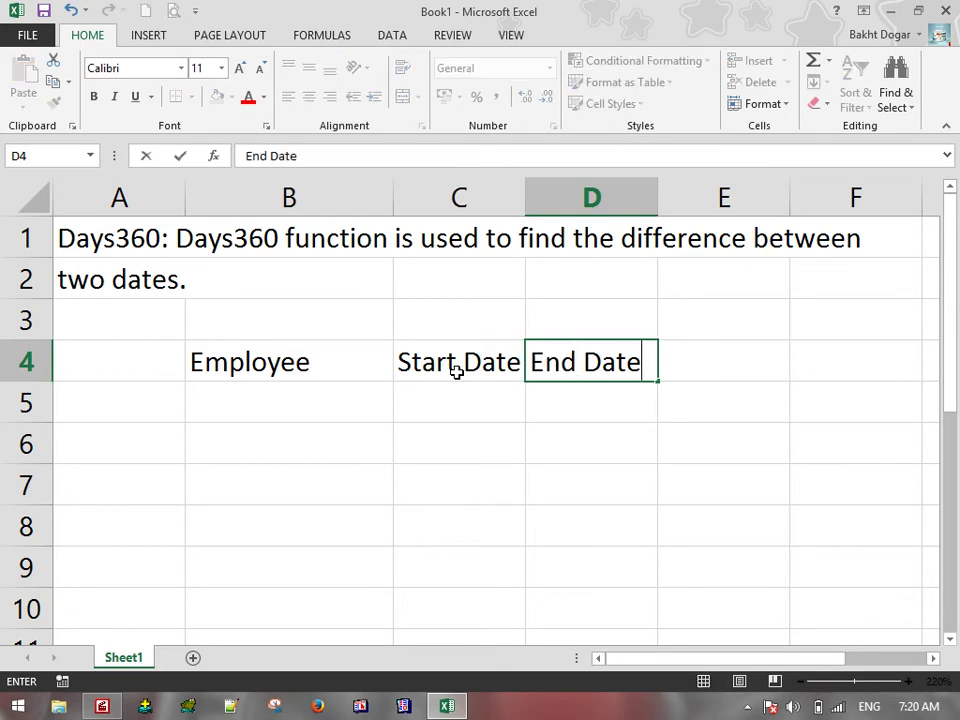
pyautogui.click(620, 485)
pyautogui.moveTo(525, 195); pyautogui.dragTo(560, 197)
pyautogui.moveTo(692, 195); pyautogui.dragTo(721, 197)
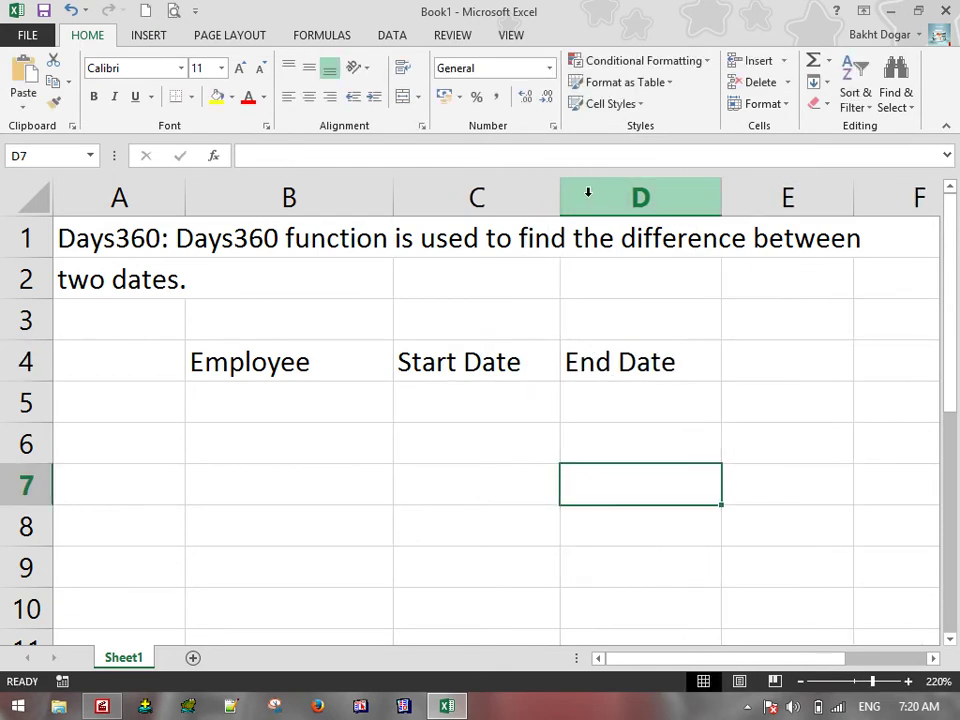
pyautogui.moveTo(560, 195); pyautogui.dragTo(631, 195)
pyautogui.moveTo(785, 195); pyautogui.dragTo(850, 197)
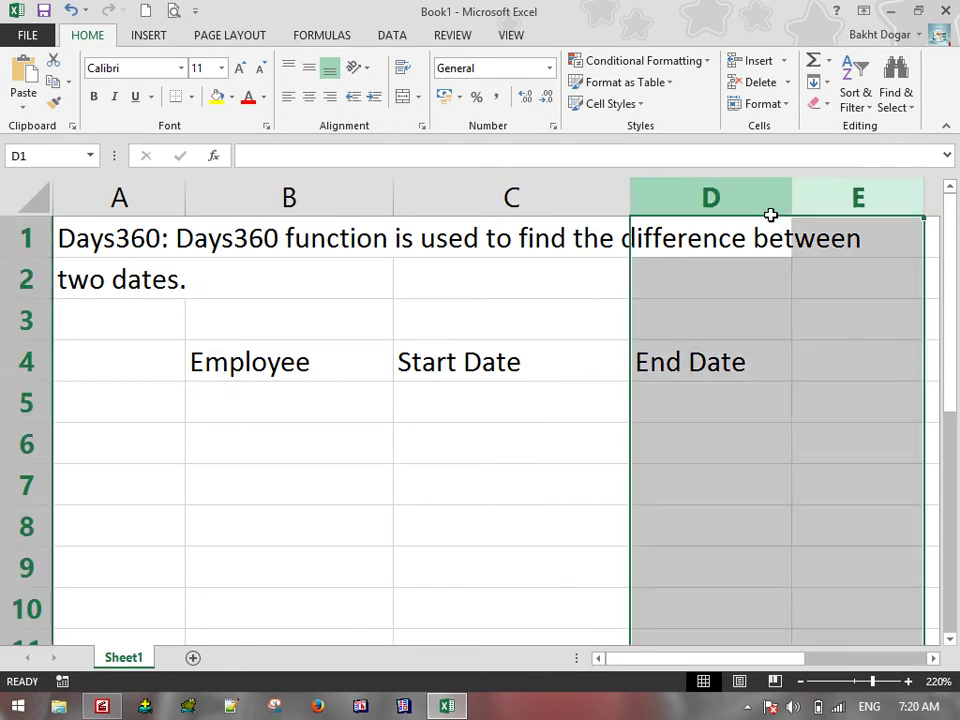
pyautogui.click(682, 285)
# Add the Total Days heading in E4 and widen column E.
pyautogui.keyDown('ctrl'); pyautogui.scroll(-3, 681, 302); pyautogui.keyUp('ctrl')
pyautogui.click(696, 319)
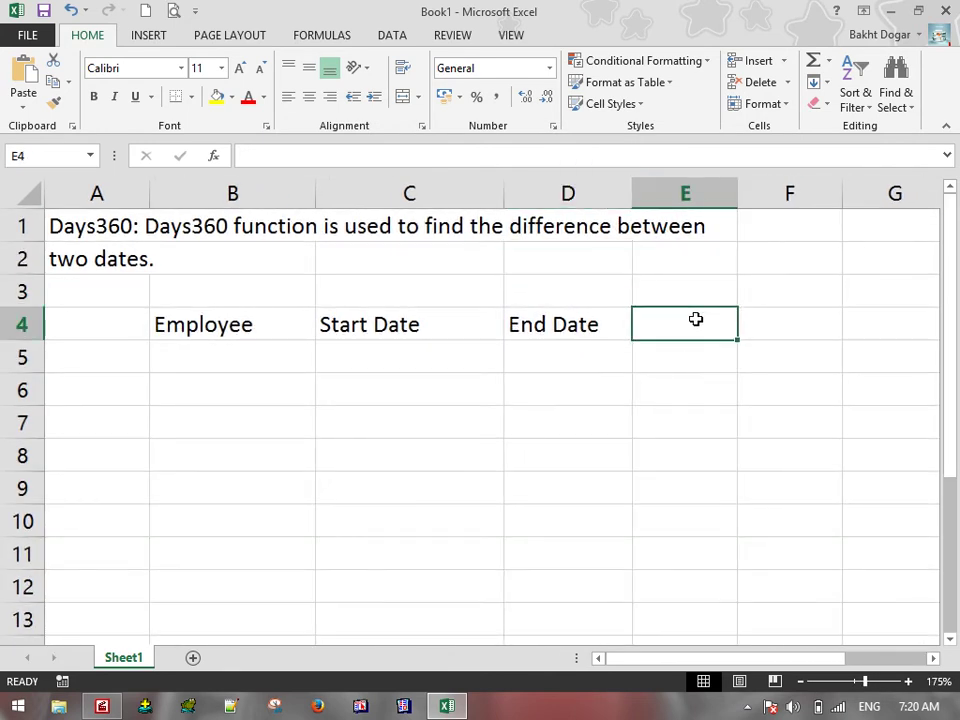
pyautogui.write('Total Days')
pyautogui.press('Return')
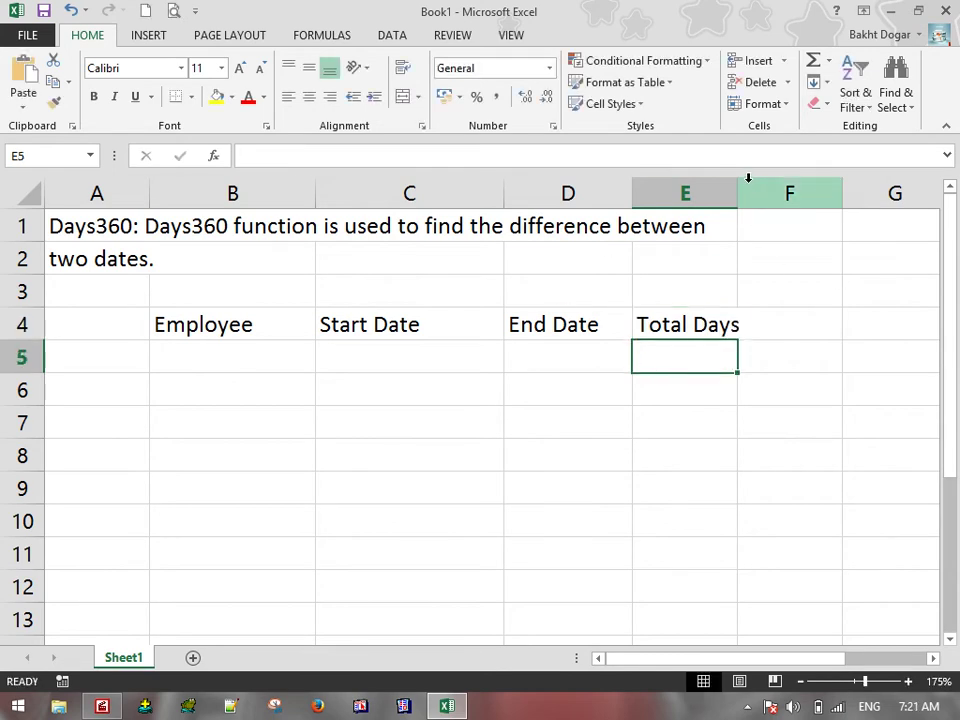
pyautogui.moveTo(740, 183); pyautogui.dragTo(760, 183)
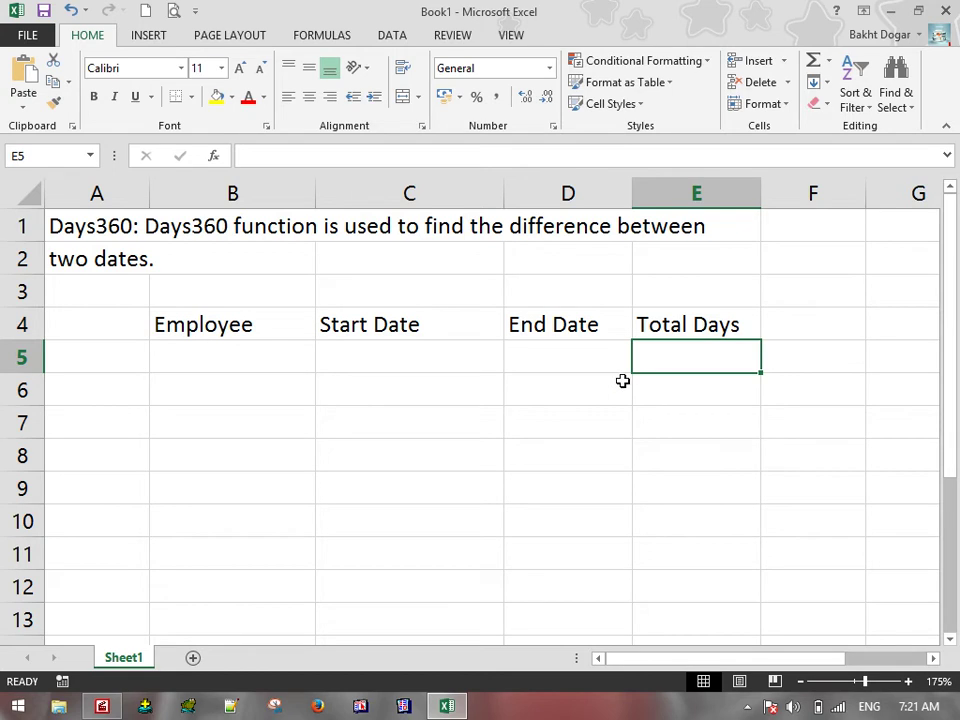
# Enter the formula =DAYS360(C5,D5) in E5.
pyautogui.write('=')
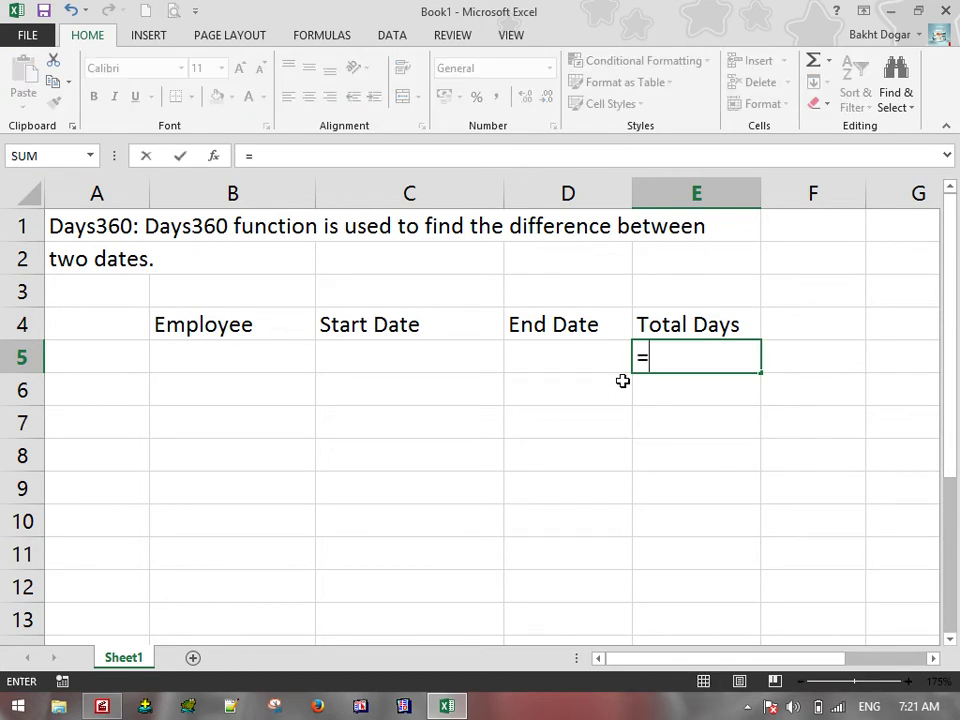
pyautogui.write('Days')
pyautogui.press('Down')
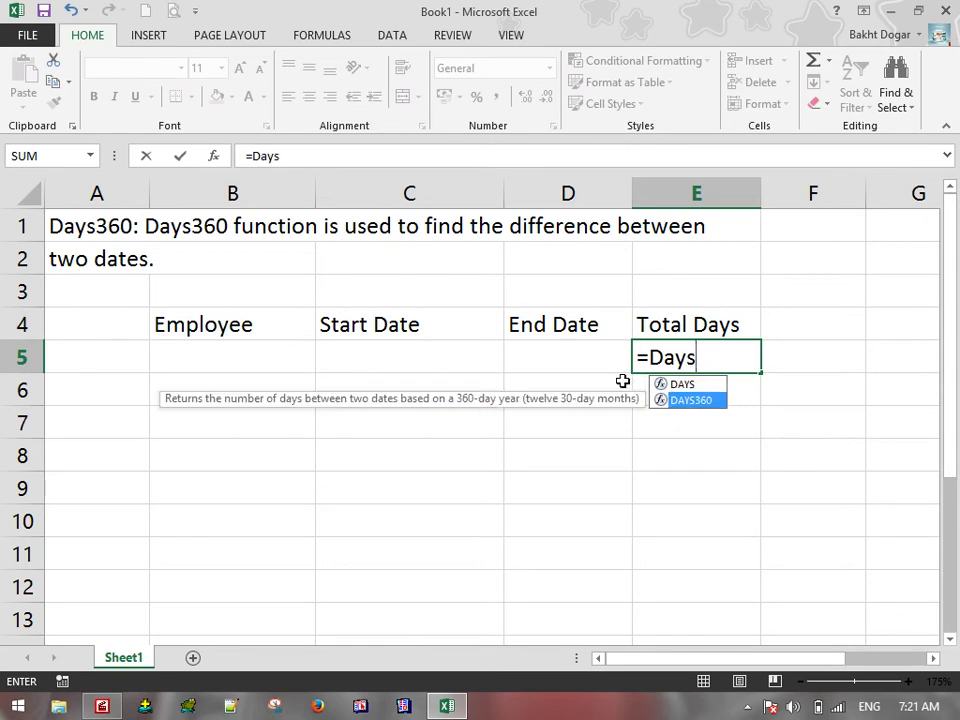
pyautogui.press('Tab')
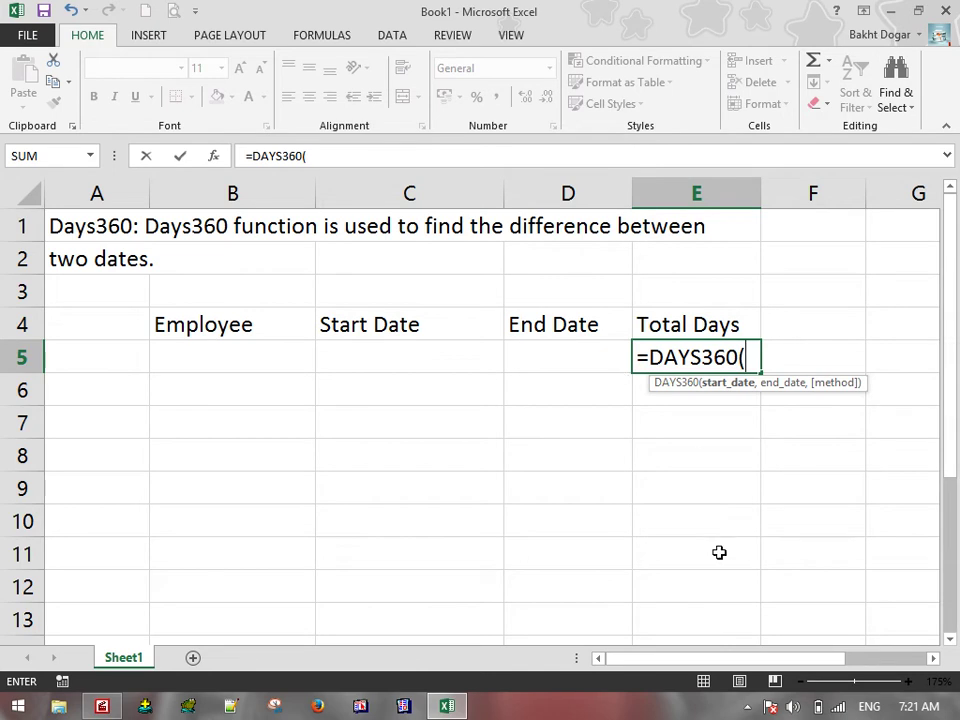
pyautogui.click(412, 349)
pyautogui.write(',')
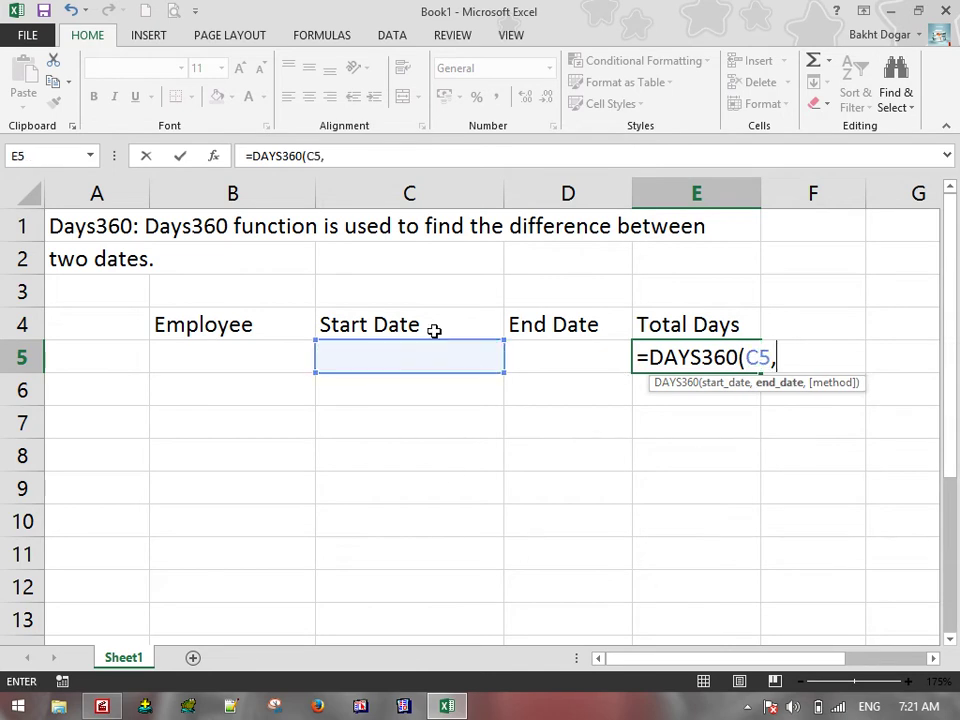
pyautogui.click(558, 357)
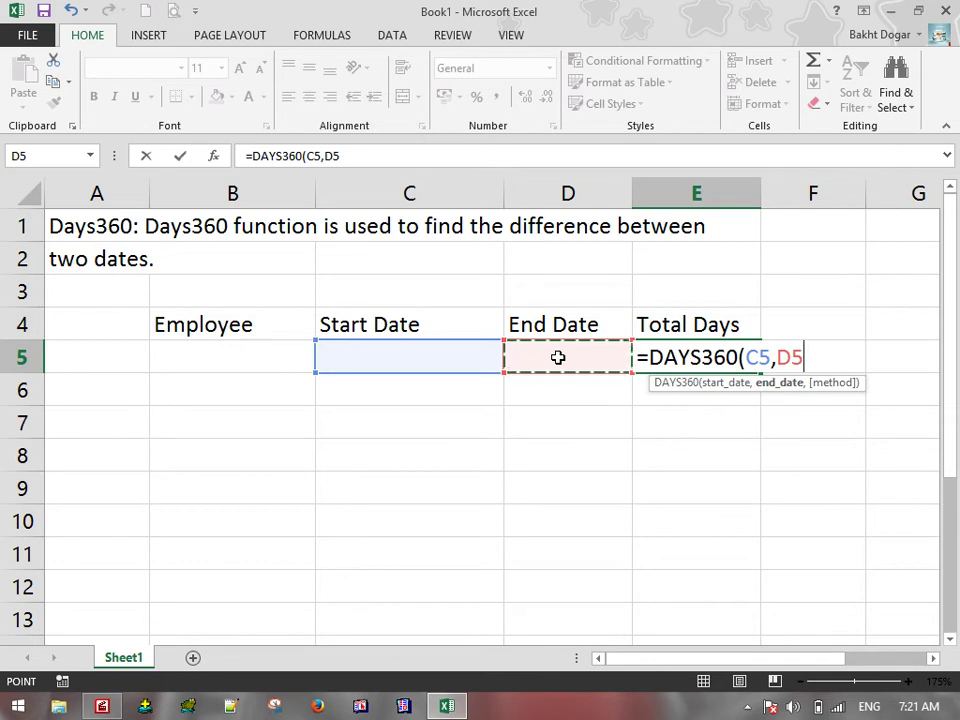
pyautogui.press('Return')
# Enter 1/31/2011 in C5 and 1/31/2017 in D5 so E5 shows 2160.
pyautogui.click(447, 350)
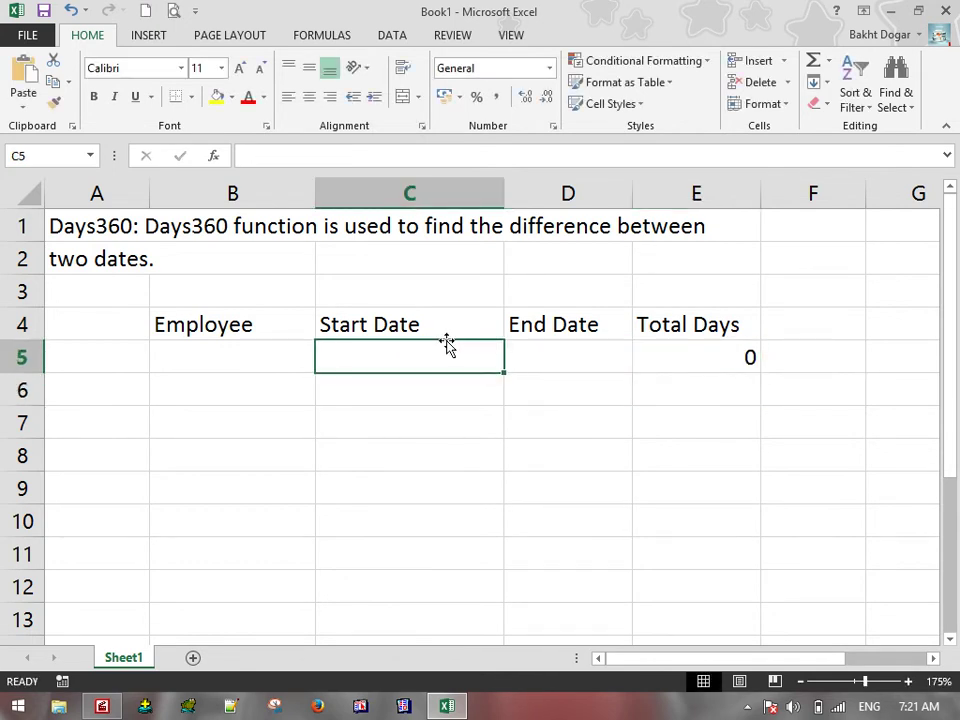
pyautogui.write('1/31/2017')
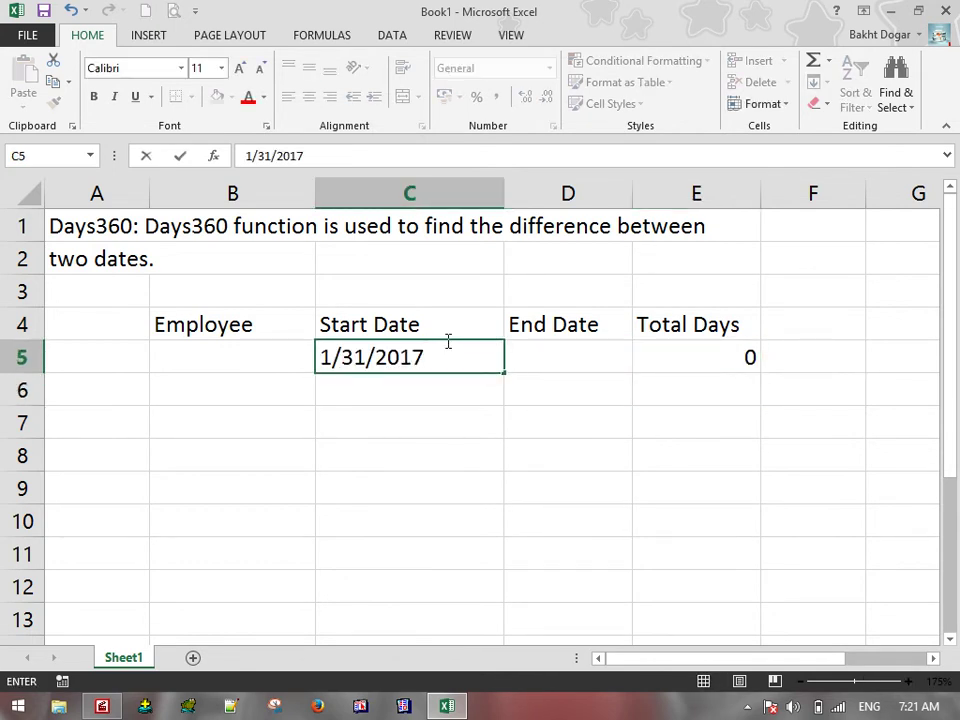
pyautogui.press('Tab')
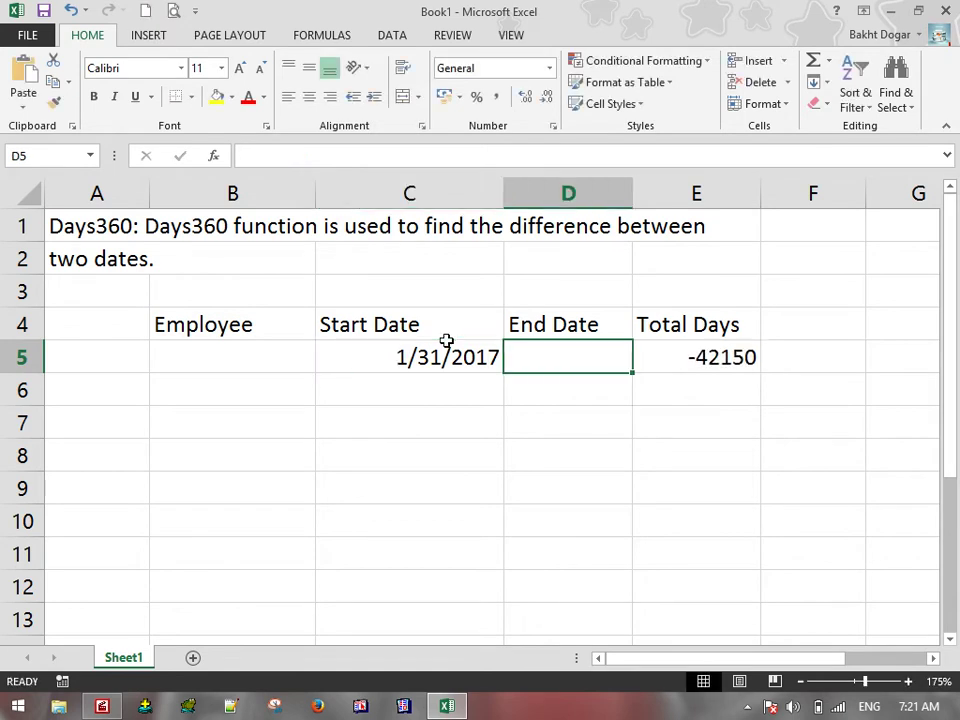
pyautogui.write('1/31/2017')
pyautogui.click(443, 355)
pyautogui.doubleClick(443, 355)
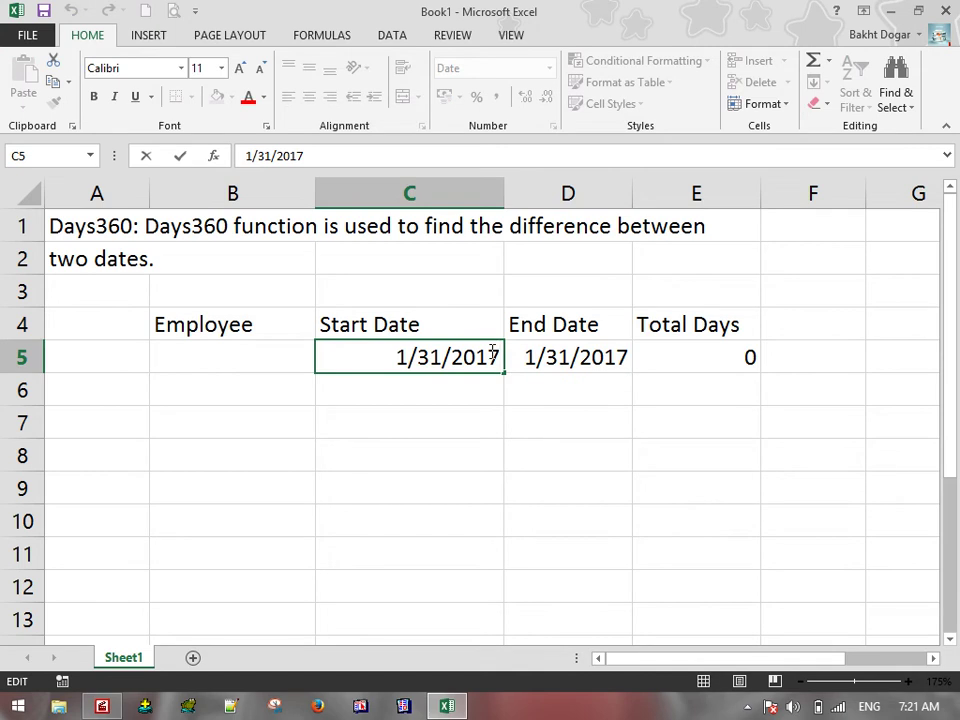
pyautogui.press('BackSpace')
pyautogui.write('1')
pyautogui.press('Return')
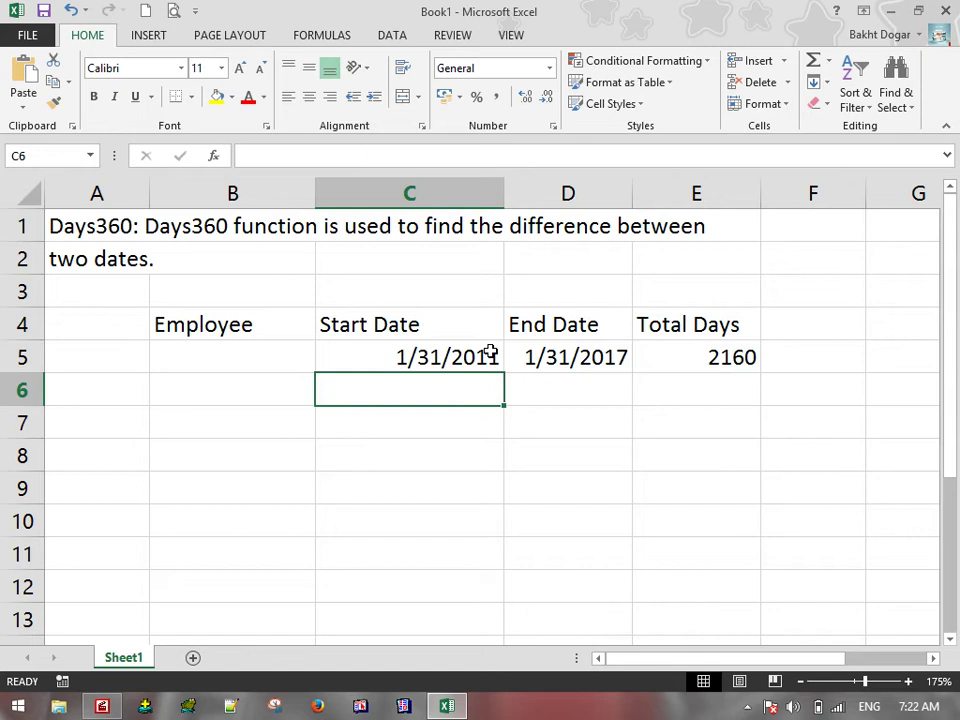
# Put the plain-text note '=Days360(Select start date and End Date)' in C7.
pyautogui.press('Down')
pyautogui.write("'")
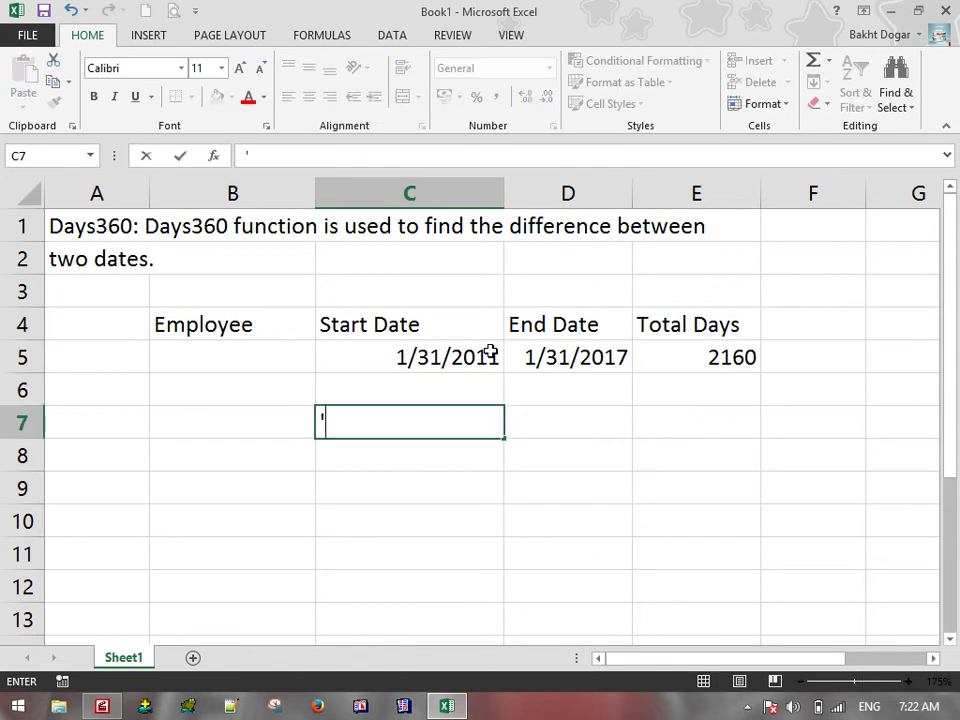
pyautogui.write('=Days360(')
pyautogui.write('Sle')
pyautogui.press('BackSpace')
pyautogui.press('BackSpace')
pyautogui.write('eelct')
pyautogui.press('BackSpace')
pyautogui.press('BackSpace')
pyautogui.press('BackSpace')
pyautogui.press('BackSpace')
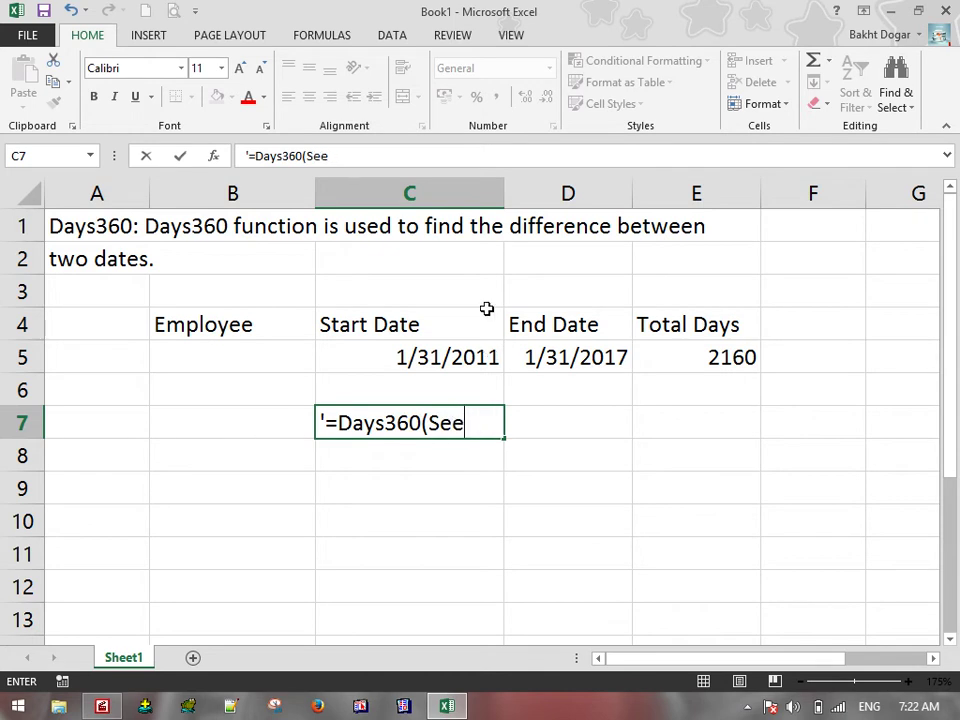
pyautogui.press('BackSpace')
pyautogui.write('lect start date and End Date)')
pyautogui.press('Return')
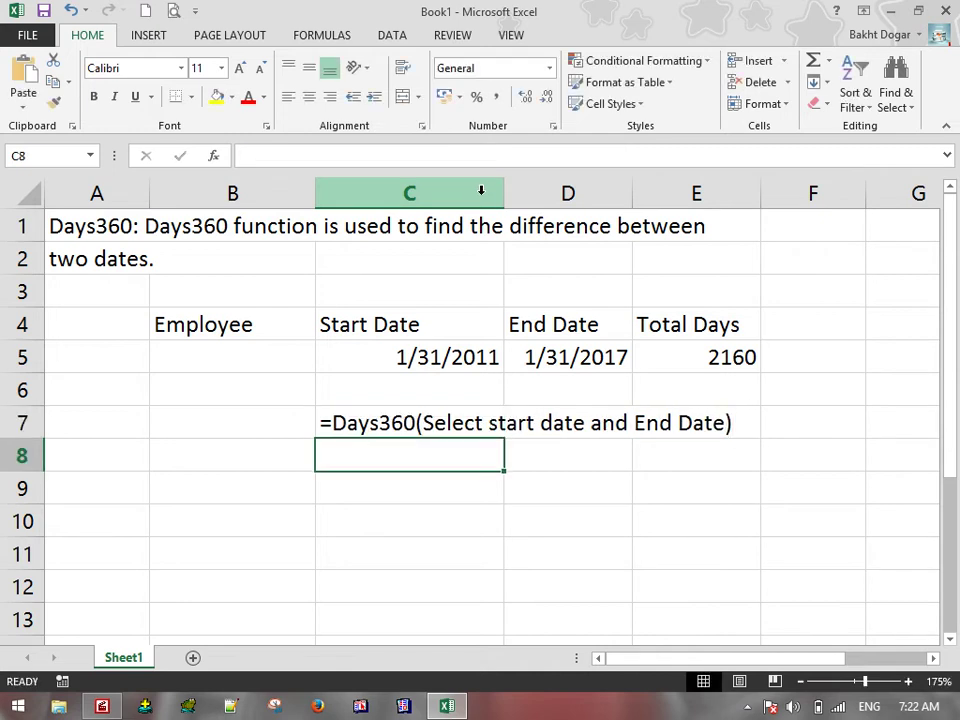
# Add a Daily Weiges heading in F4 with a value of 10, and widen column F.
pyautogui.keyDown('ctrl'); pyautogui.scroll(-3, 478, 192); pyautogui.keyUp('ctrl')
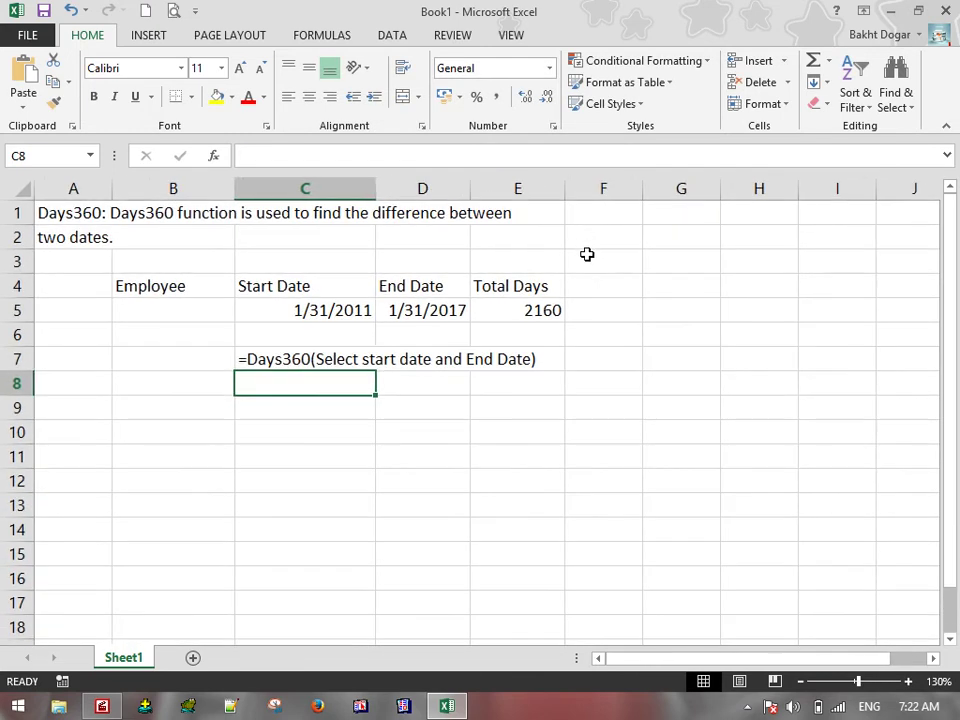
pyautogui.click(606, 285)
pyautogui.write('Daily Weiges')
pyautogui.click(611, 319)
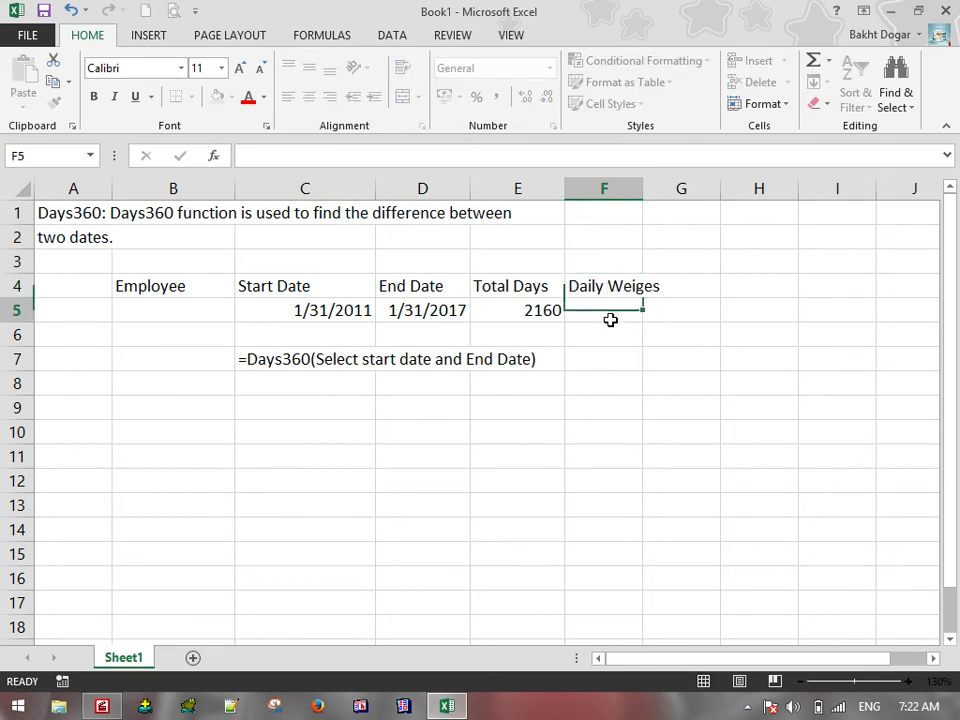
pyautogui.write('10')
pyautogui.press('Return')
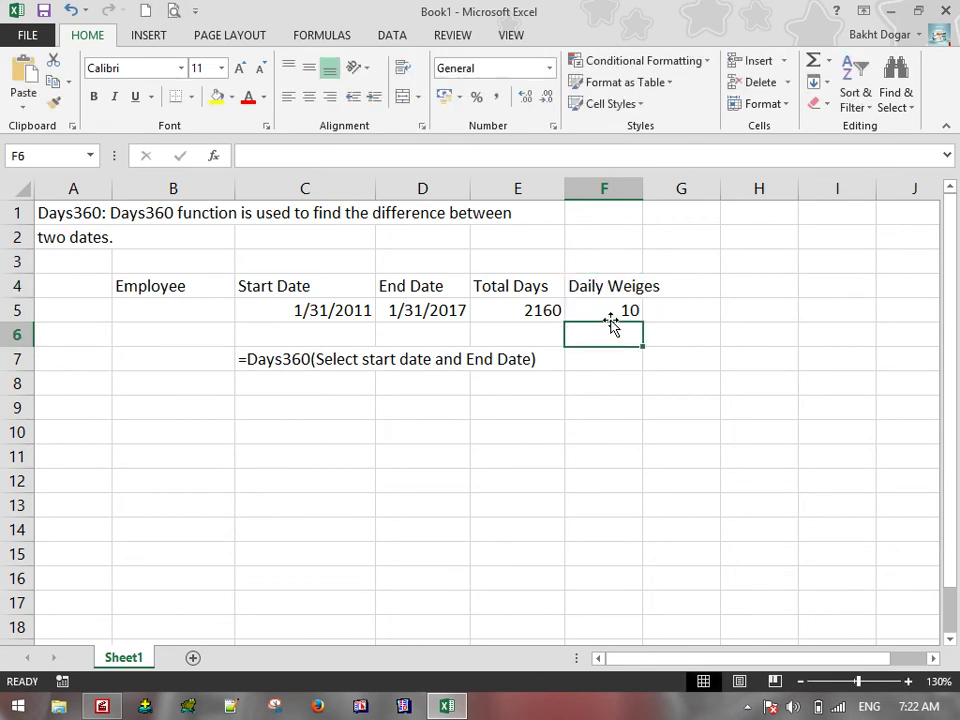
pyautogui.doubleClick(642, 188)
# Add the heading 'Total' in G4.
pyautogui.click(706, 294)
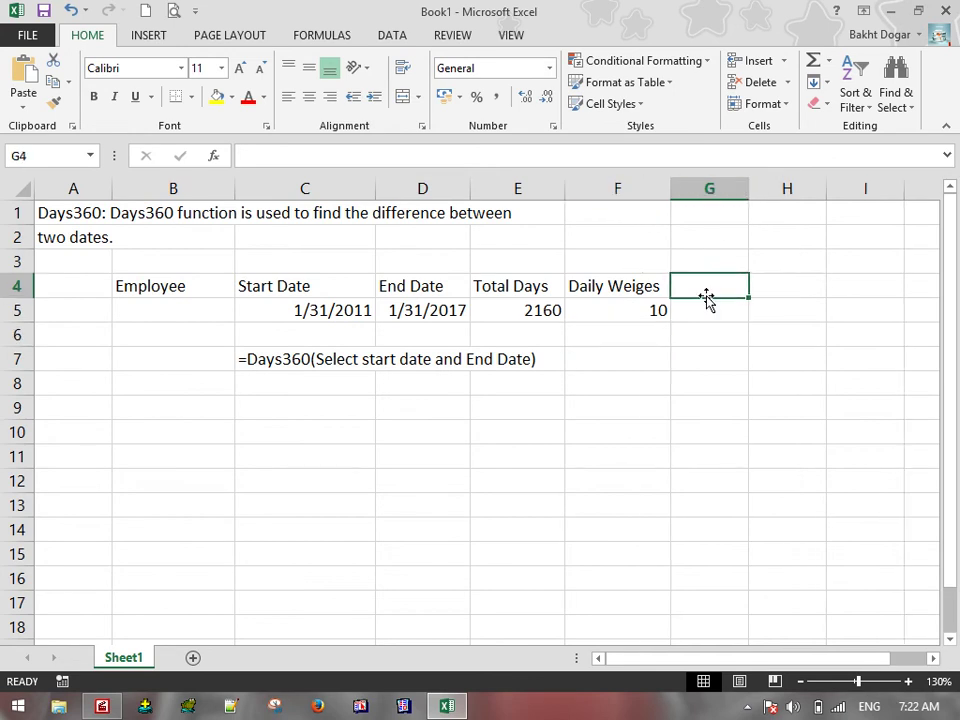
pyautogui.write('Ttoal')
pyautogui.press('Tab')
pyautogui.click(705, 293)
pyautogui.write('Total')
pyautogui.press('Return')
# Enter =E5*F5 in G5 to get 21600, then check the formulas in E5 and G5.
pyautogui.write('=')
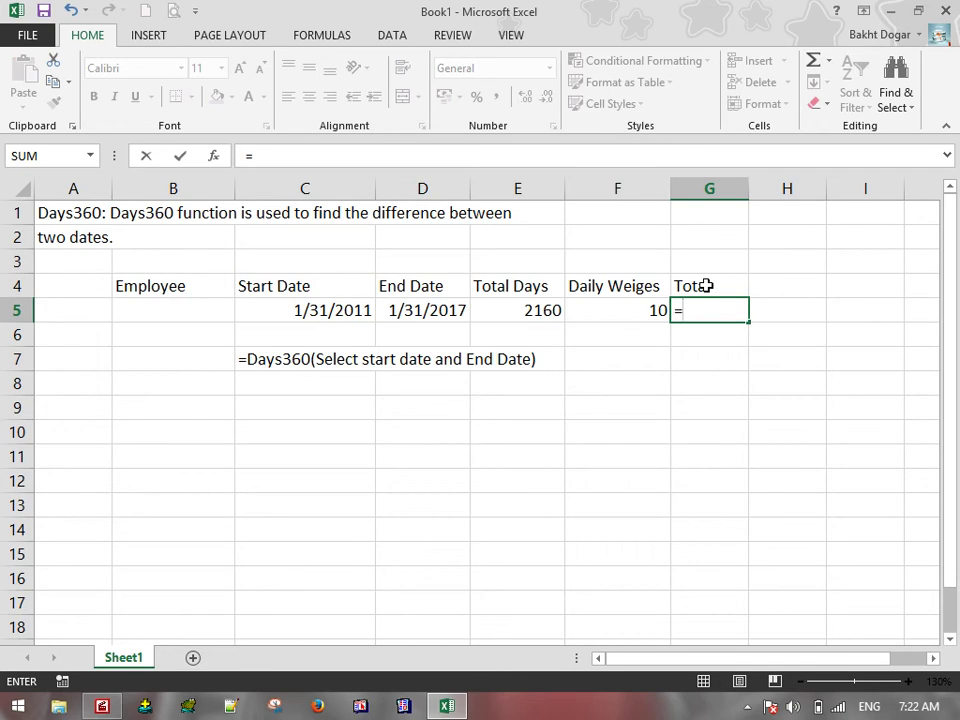
pyautogui.click(534, 311)
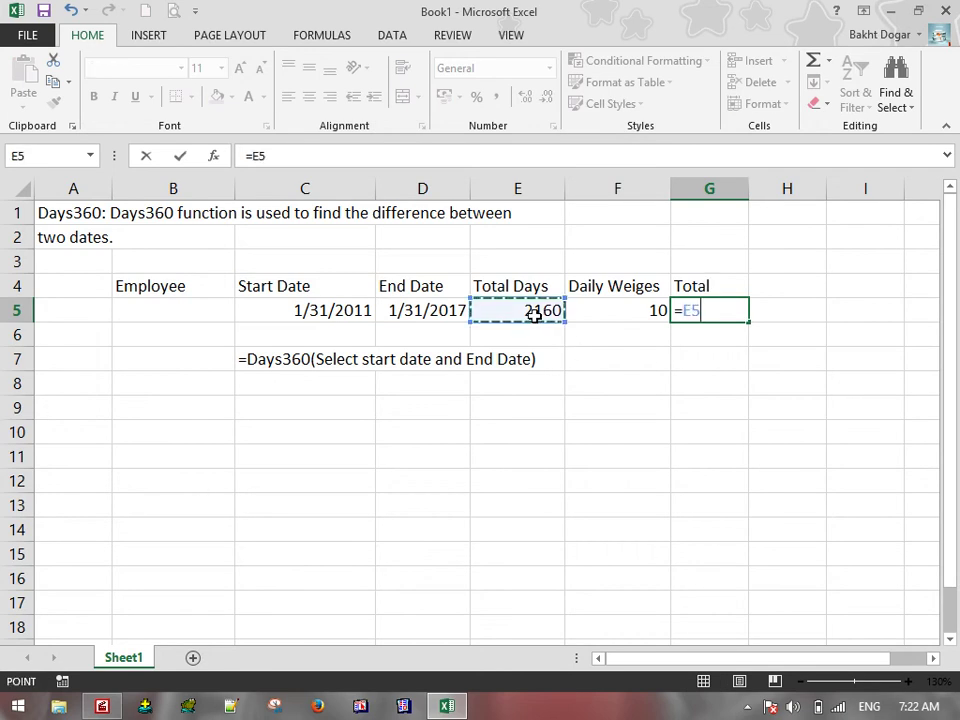
pyautogui.write('*')
pyautogui.click(624, 314)
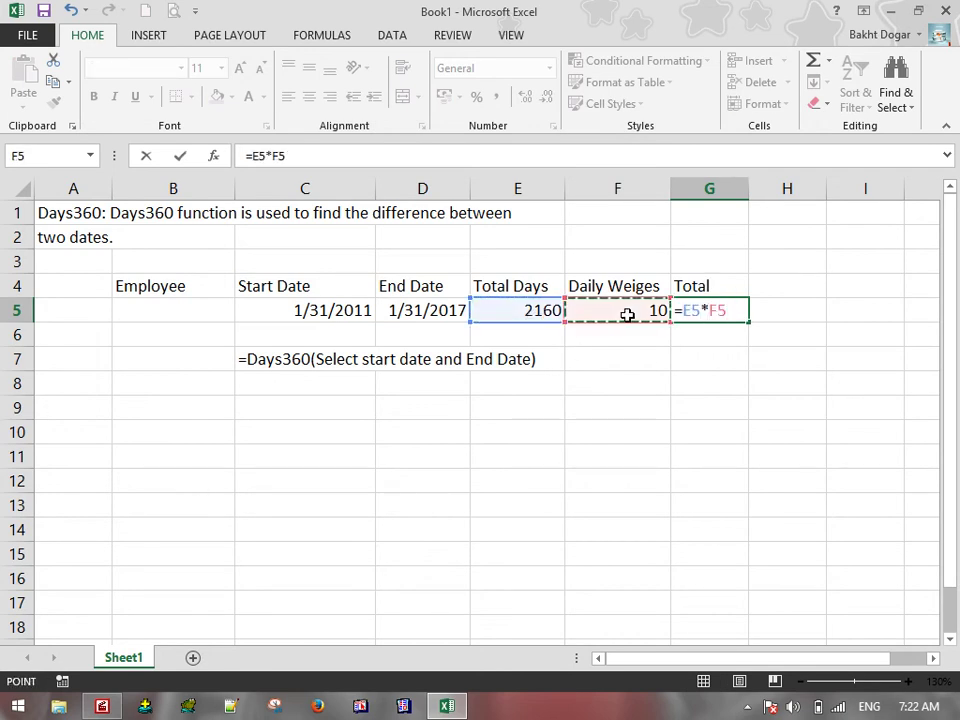
pyautogui.press('Return')
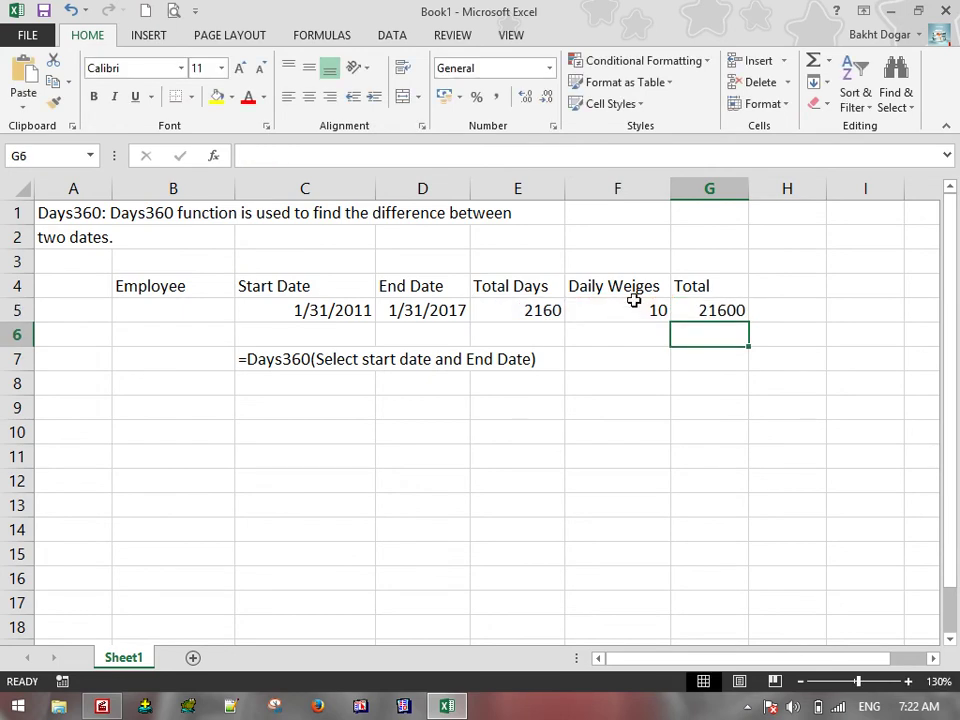
pyautogui.click(636, 311)
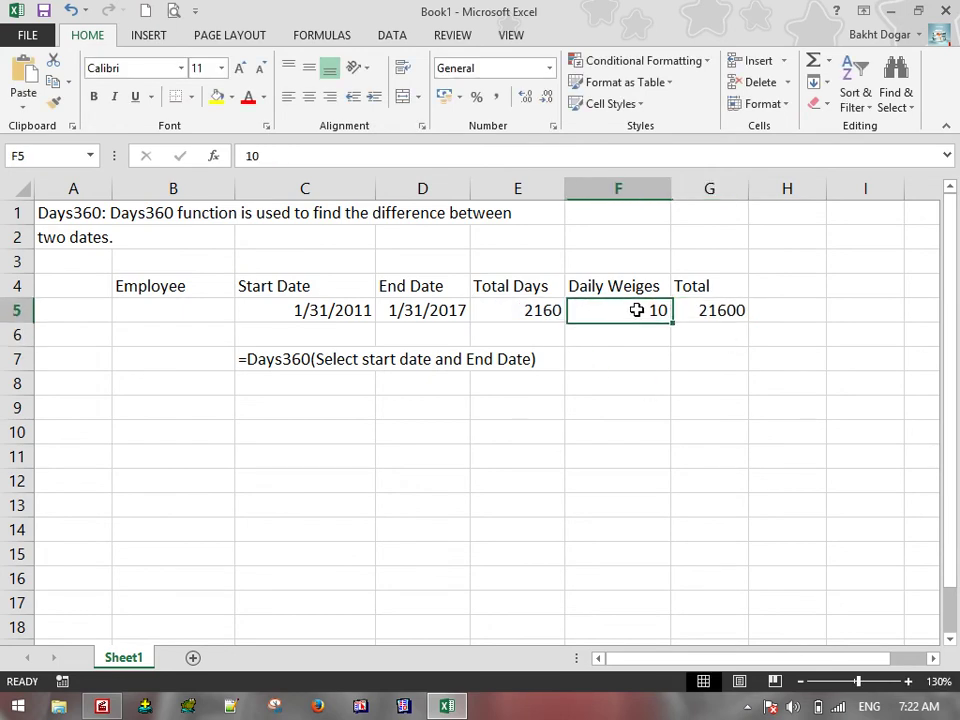
pyautogui.click(556, 316)
pyautogui.click(735, 309)
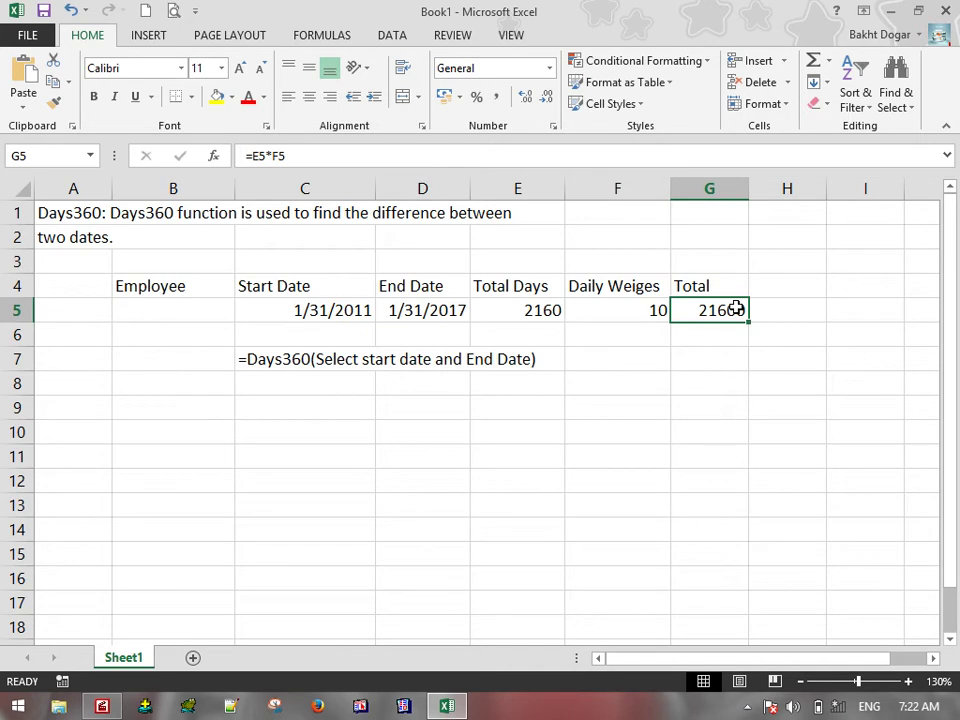
# Start the A8 note with 'NetworkDays:', dismissing a download error and the network panel.
pyautogui.click(68, 388)
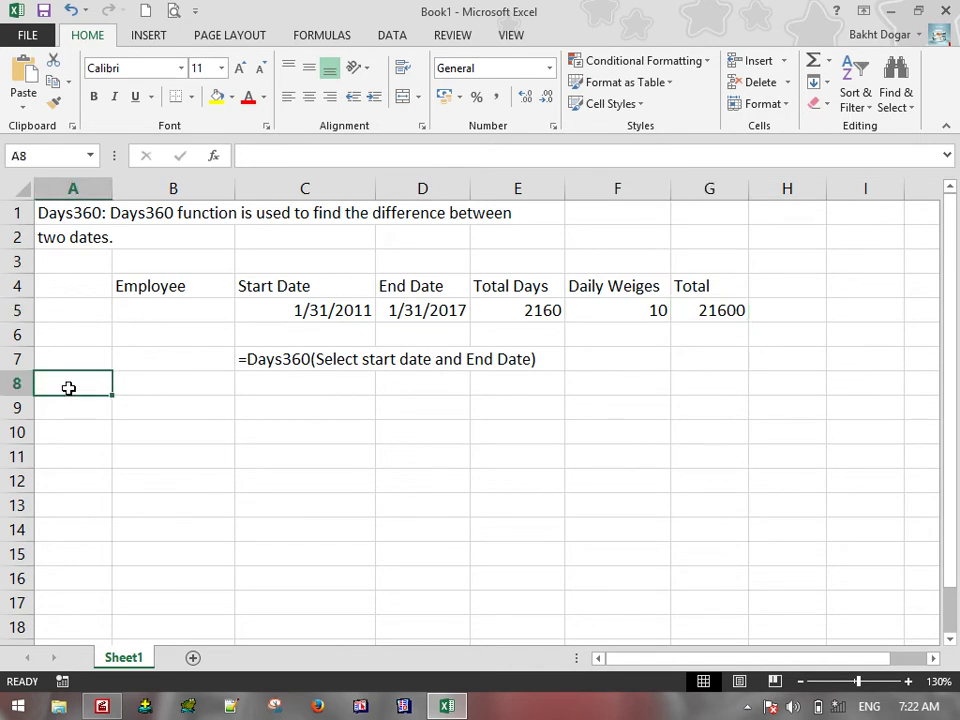
pyautogui.write('Network')
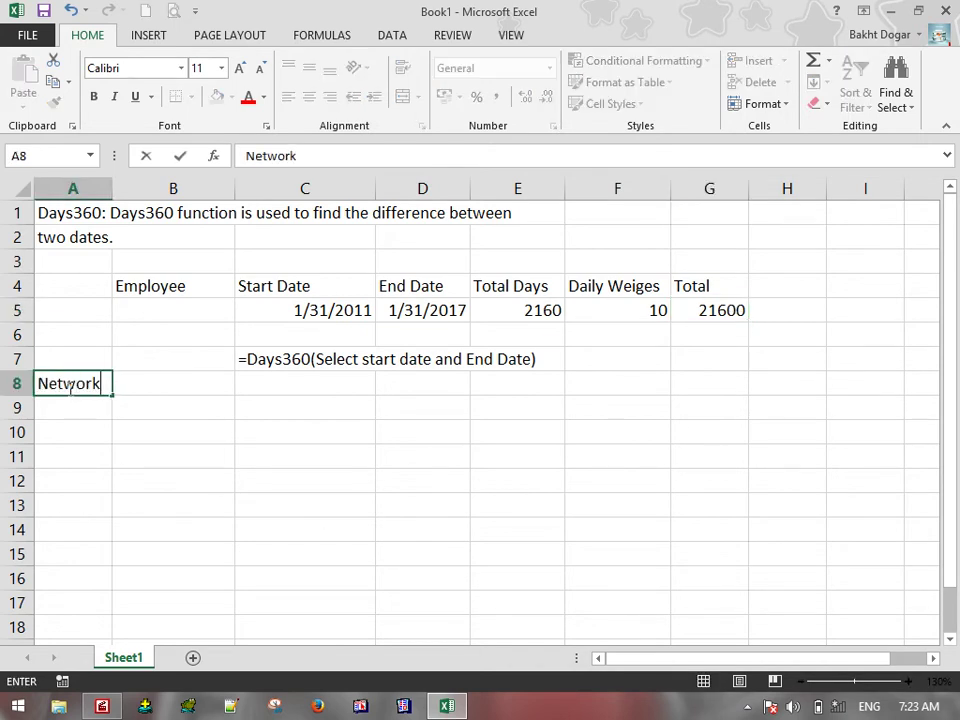
pyautogui.write('DFays')
pyautogui.press('BackSpace')
pyautogui.press('BackSpace')
pyautogui.press('BackSpace')
pyautogui.press('BackSpace')
pyautogui.write('ays:')
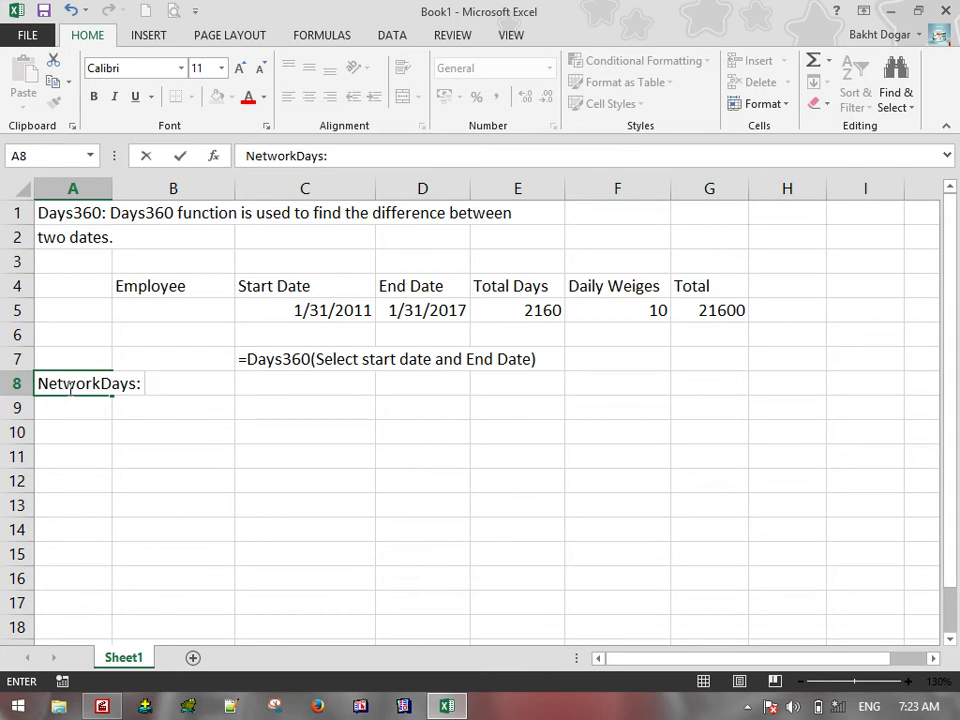
pyautogui.click(745, 708)
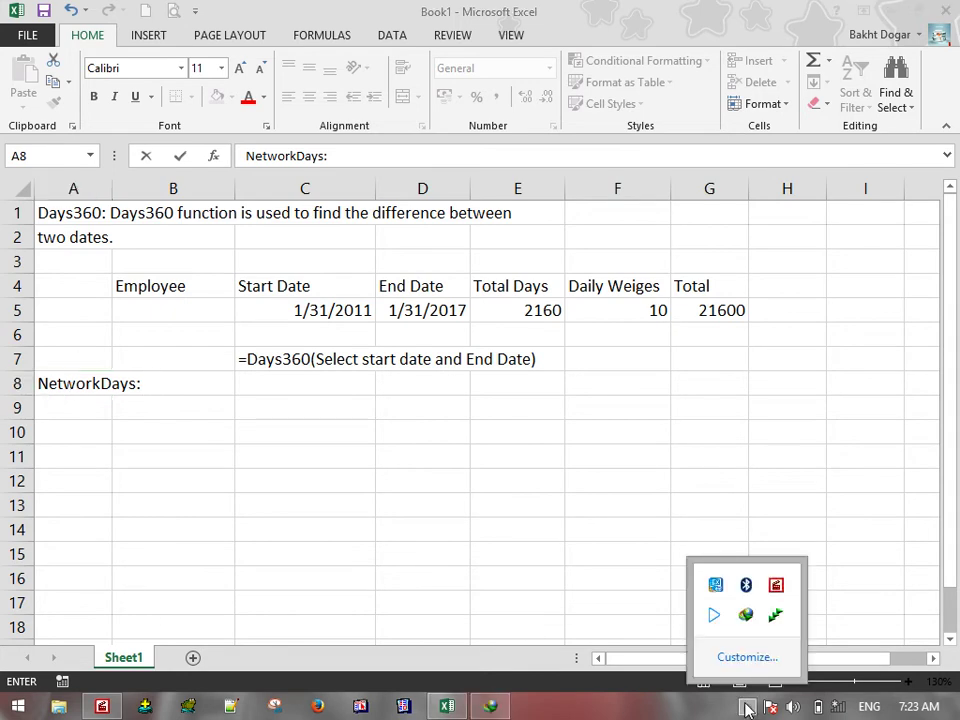
pyautogui.click(490, 707)
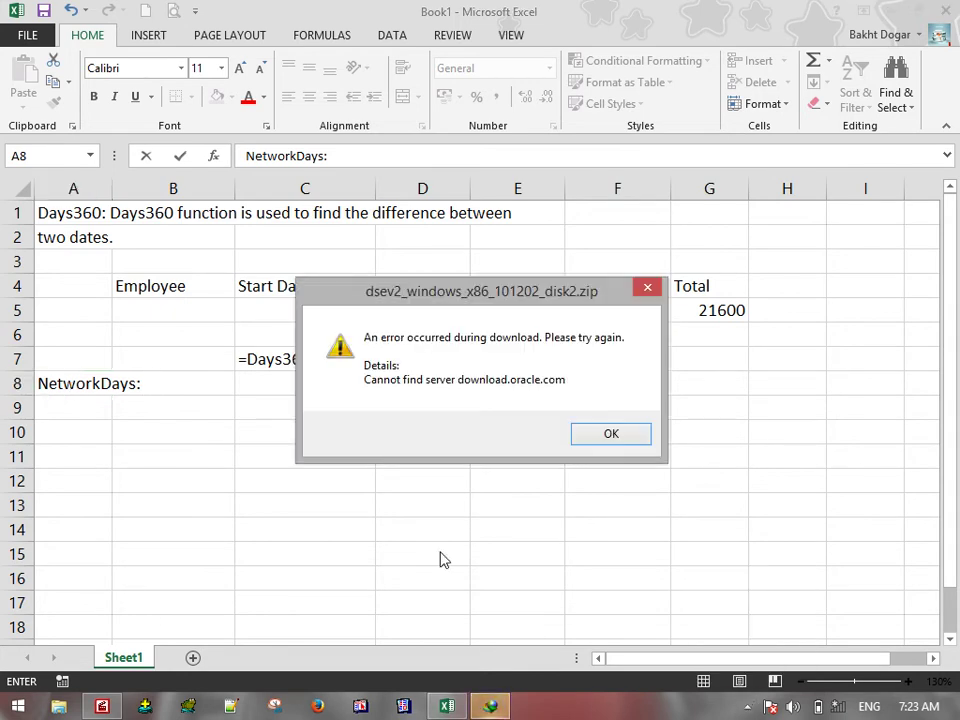
pyautogui.click(585, 434)
pyautogui.click(838, 707)
pyautogui.click(476, 498)
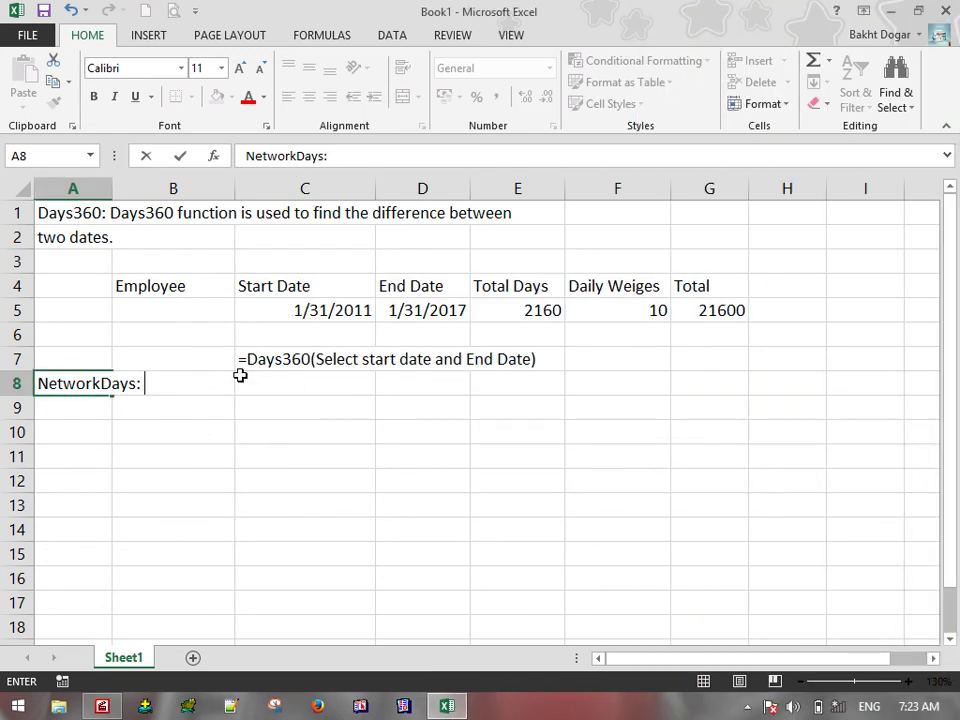
# Finish the note: 'Network Days function is used to find the difference between two dates having no holidays.'.
pyautogui.write('Network Days function is used to ')
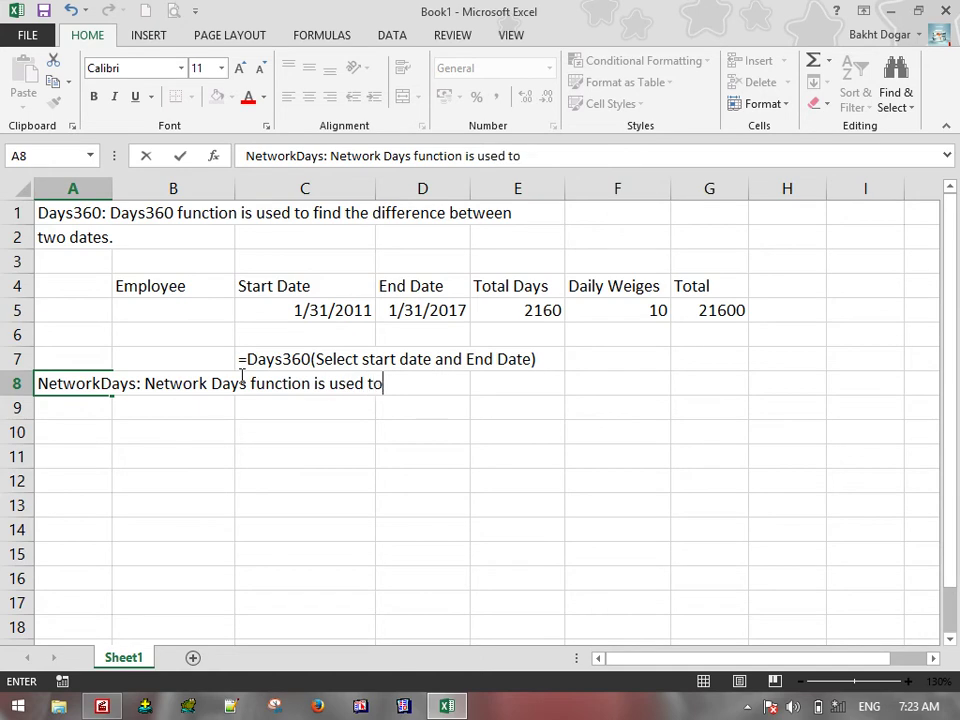
pyautogui.write('find the d')
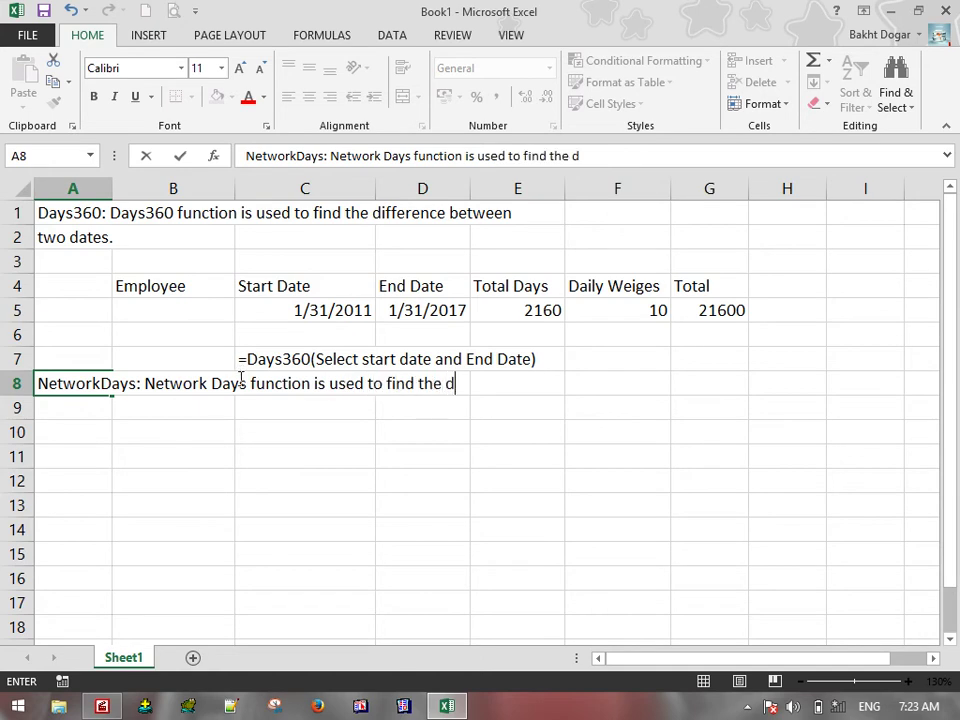
pyautogui.write('iffernet bet')
pyautogui.press('BackSpace')
pyautogui.press('BackSpace')
pyautogui.press('BackSpace')
pyautogui.press('BackSpace')
pyautogui.write('ce')
pyautogui.press('BackSpace')
pyautogui.press('BackSpace')
pyautogui.press('BackSpace')
pyautogui.press('BackSpace')
pyautogui.write('ence between two datea')
pyautogui.press('BackSpace')
pyautogui.write('s having no holidays.')
pyautogui.press('Return')
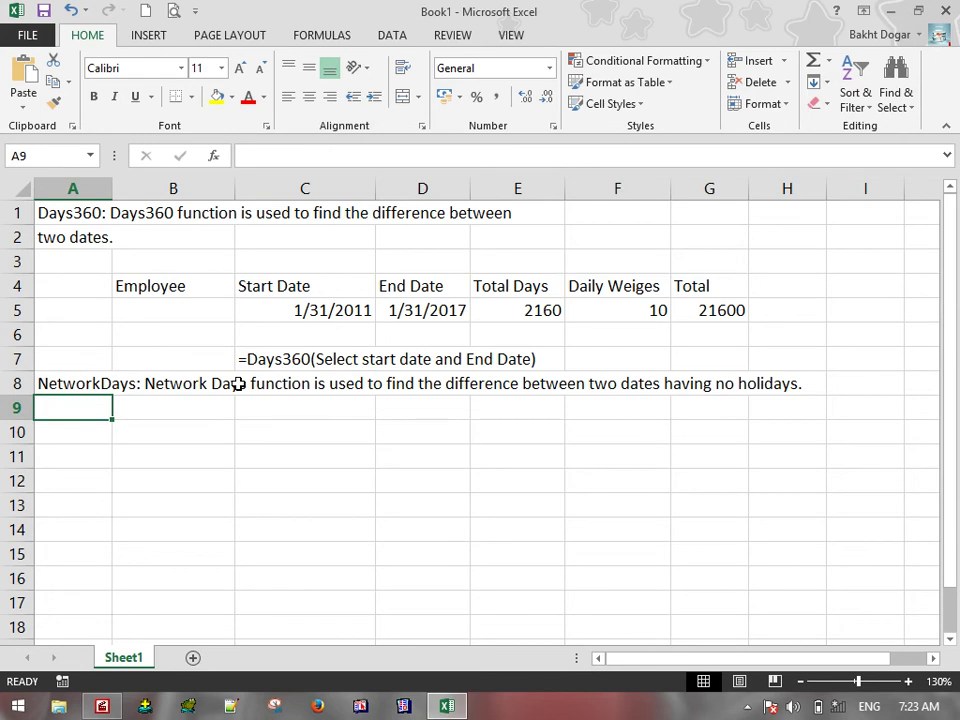
# Copy the Employee, Start Date and End Date cells from B4:D5 to B10.
pyautogui.moveTo(186, 285)
pyautogui.mouseDown()
pyautogui.moveTo(528, 312)
pyautogui.moveTo(448, 320)
pyautogui.mouseUp()
pyautogui.hotkey('ctrl', 'c')
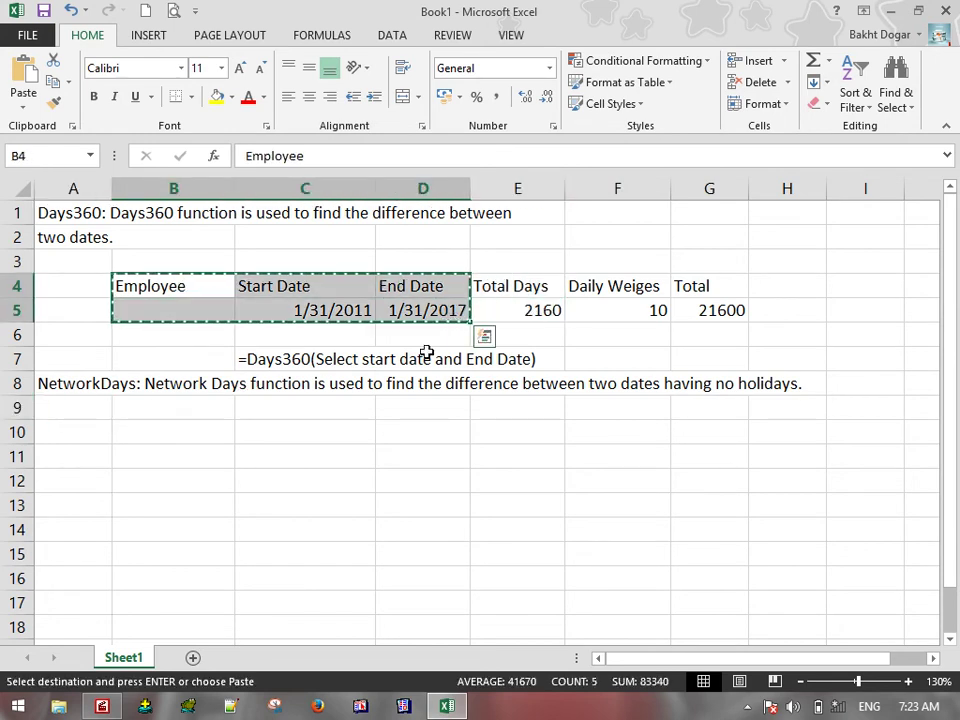
pyautogui.click(199, 436)
pyautogui.press('Return')
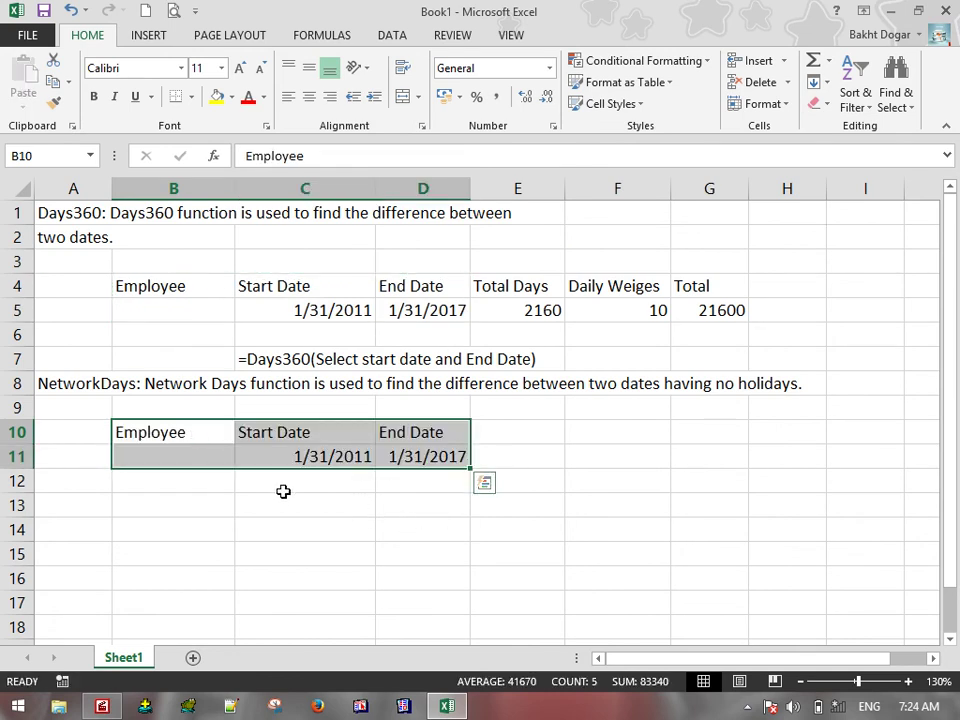
# Enter employee name Ahmad in B11 and a Total Days heading in E10.
pyautogui.click(213, 458)
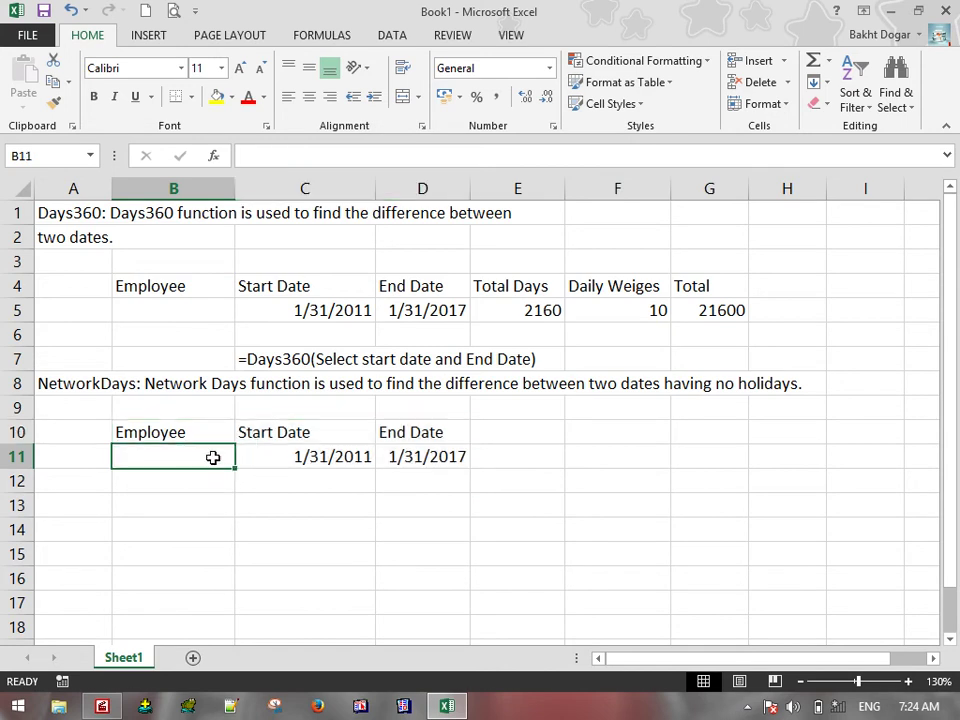
pyautogui.write('Ahmad')
pyautogui.press('Return')
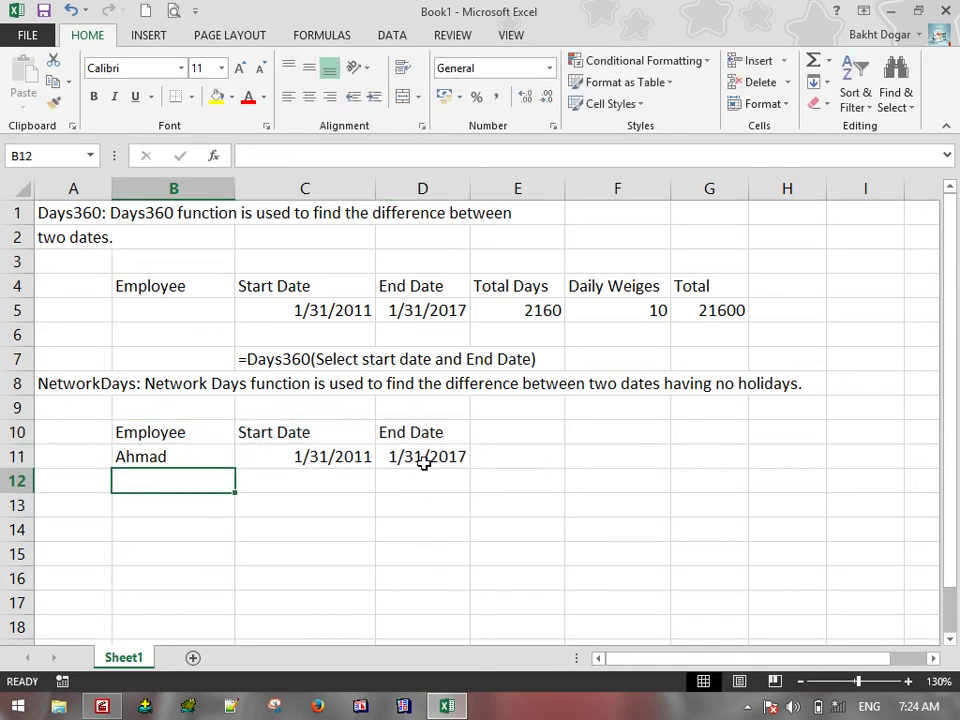
pyautogui.click(505, 428)
pyautogui.write('To')
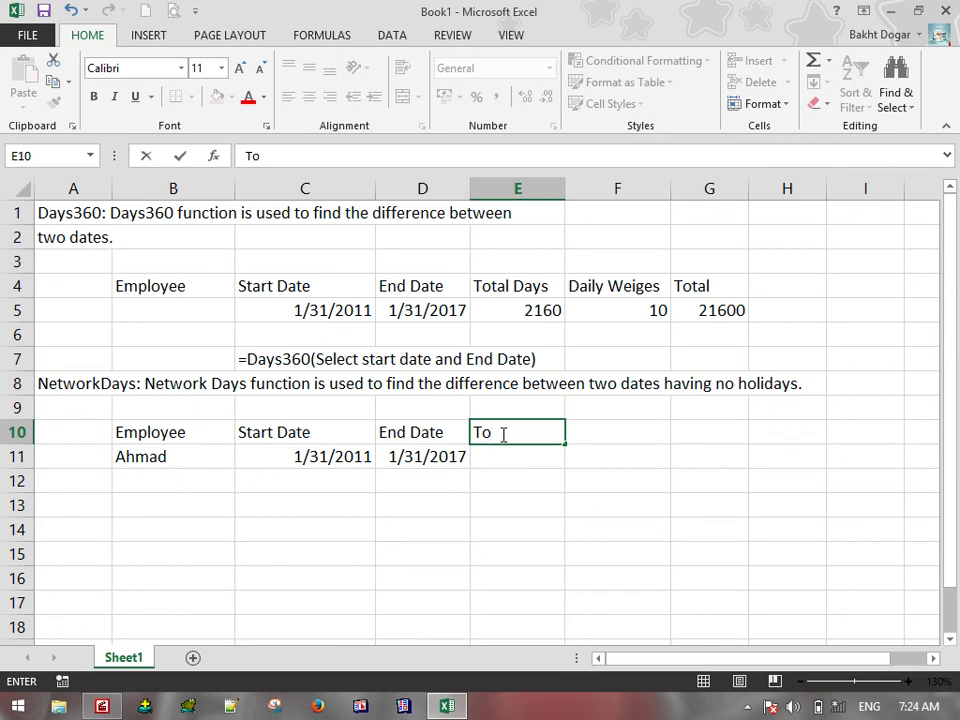
pyautogui.write('tal Days')
pyautogui.press('Return')
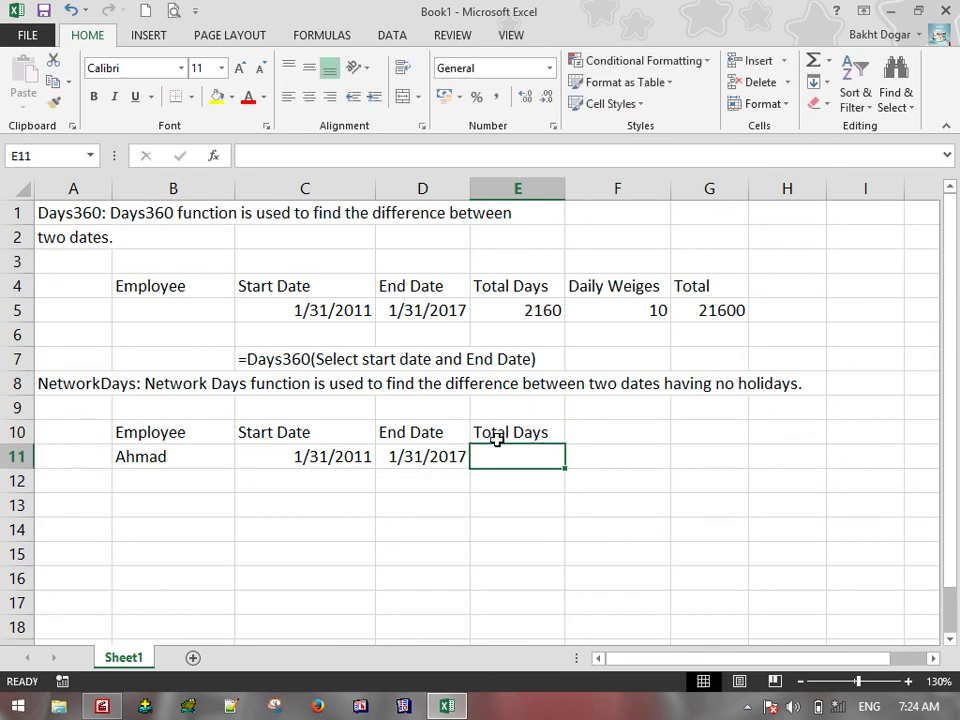
# Enter =NETWORKDAYS(C11,D11) in E11, giving 1567, and compare it with E5's DAYS360 formula.
pyautogui.write('=')
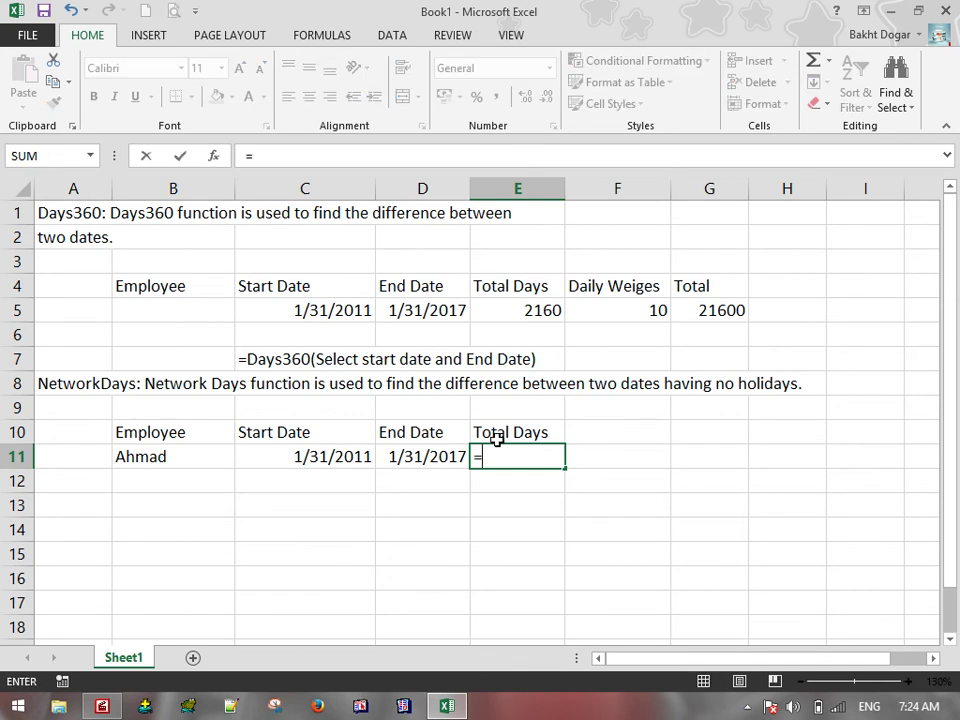
pyautogui.write('Network')
pyautogui.press('Tab')
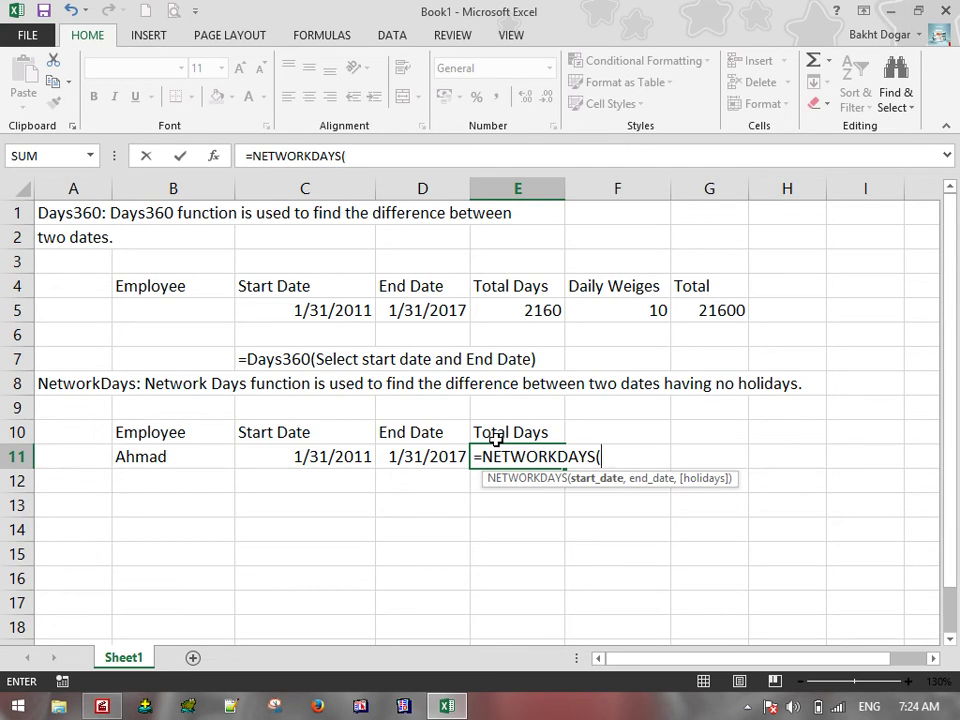
pyautogui.click(102, 705)
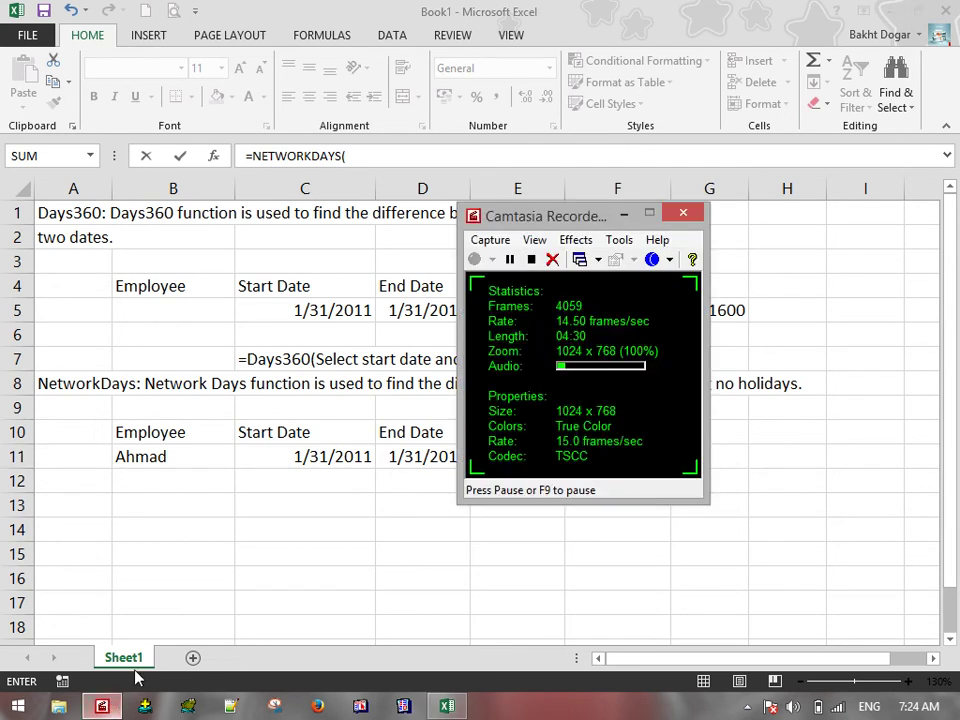
pyautogui.click(520, 258)
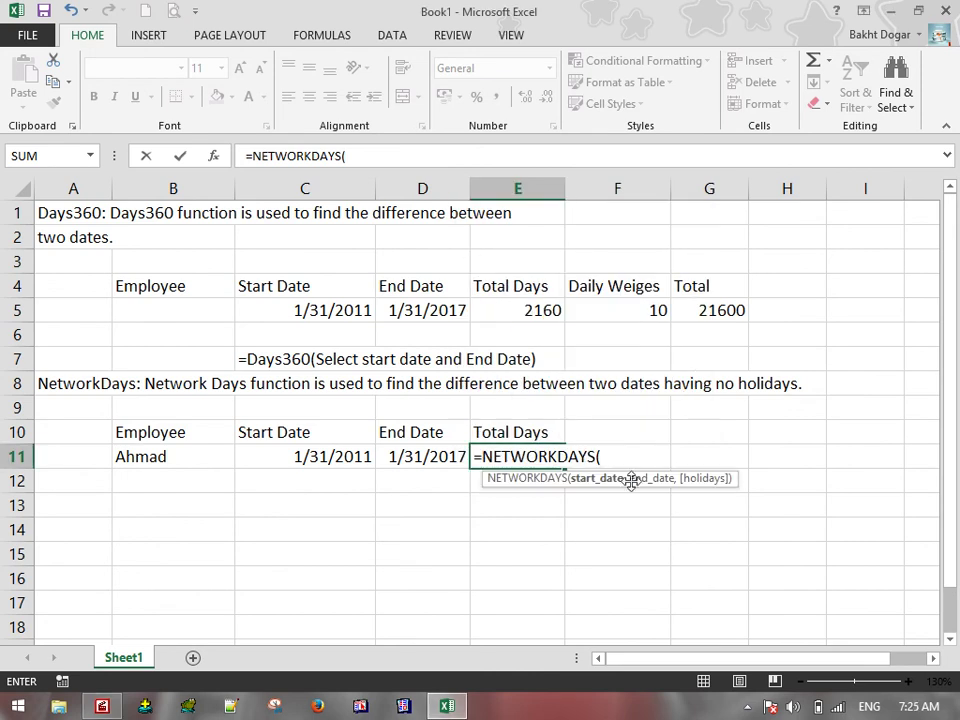
pyautogui.click(333, 454)
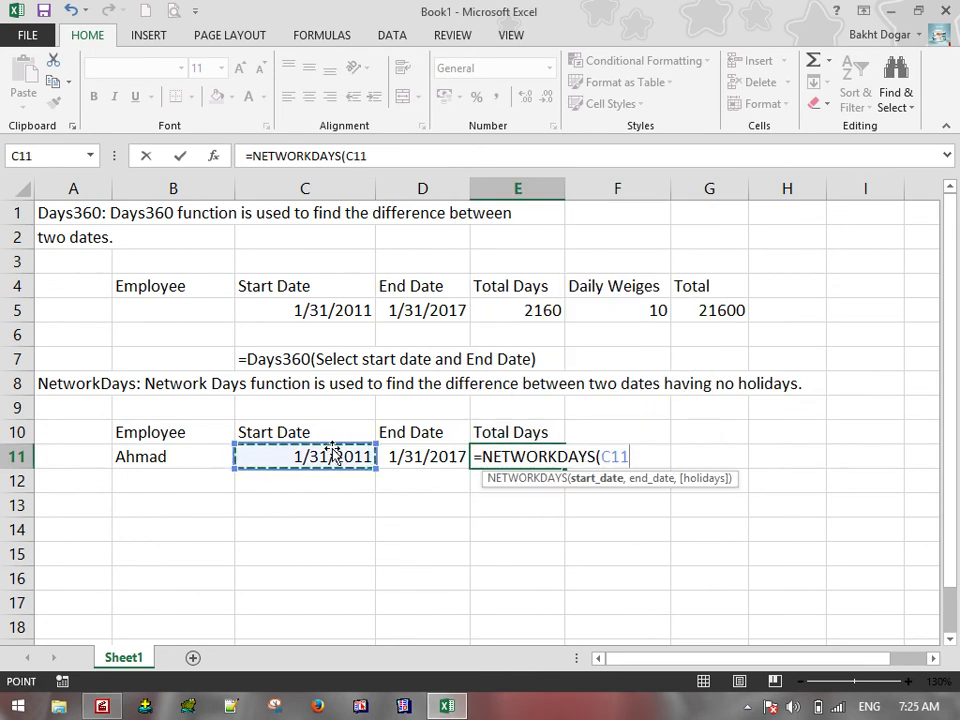
pyautogui.write(',')
pyautogui.click(431, 454)
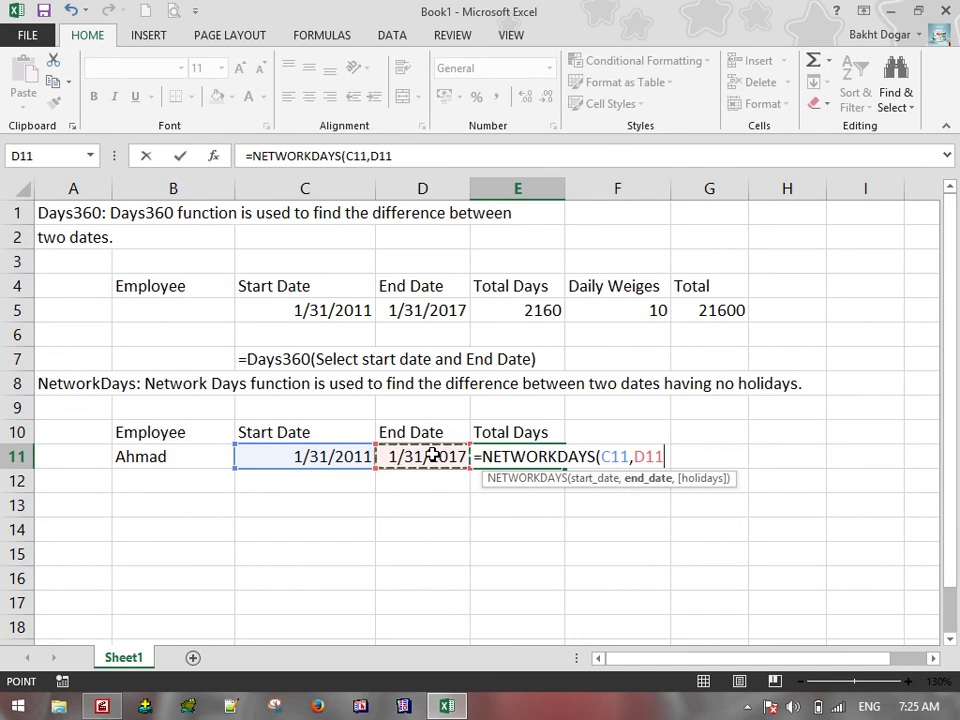
pyautogui.press('Return')
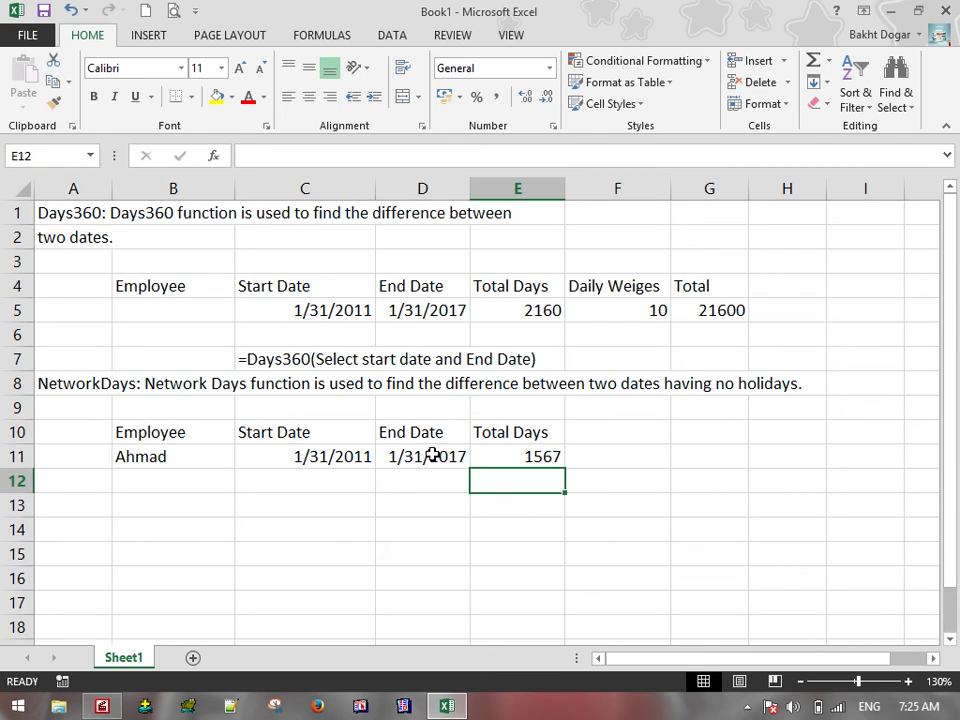
pyautogui.click(538, 457)
pyautogui.click(551, 309)
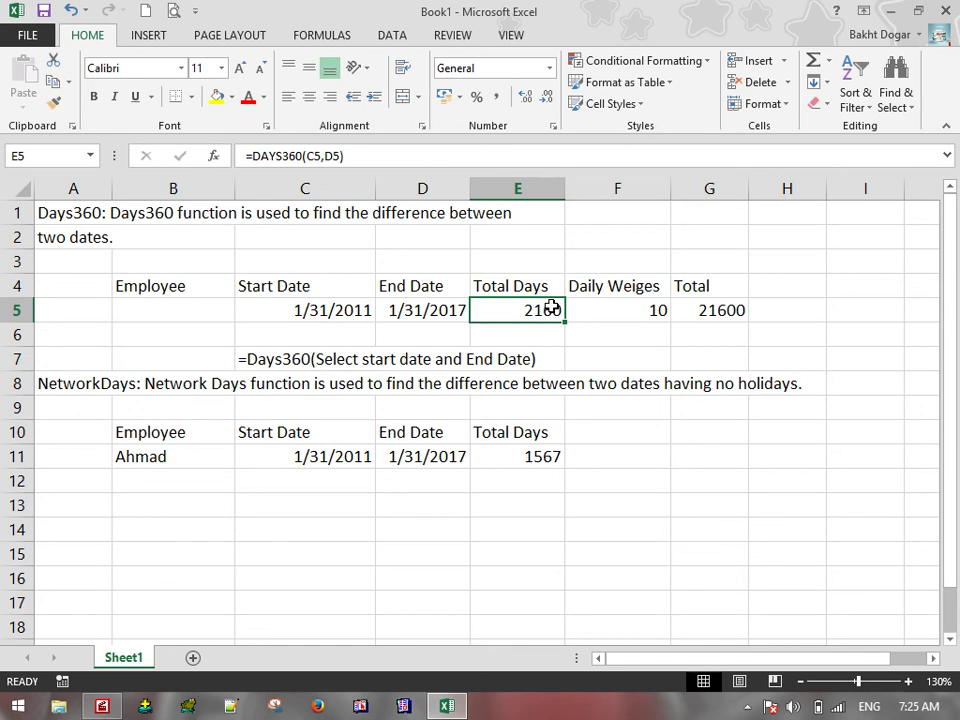
# Add the label 'Network Days' and the plain-text note '=NetworkDays(Start Date, End Date)' in row 14.
pyautogui.click(210, 519)
pyautogui.write('Ne')
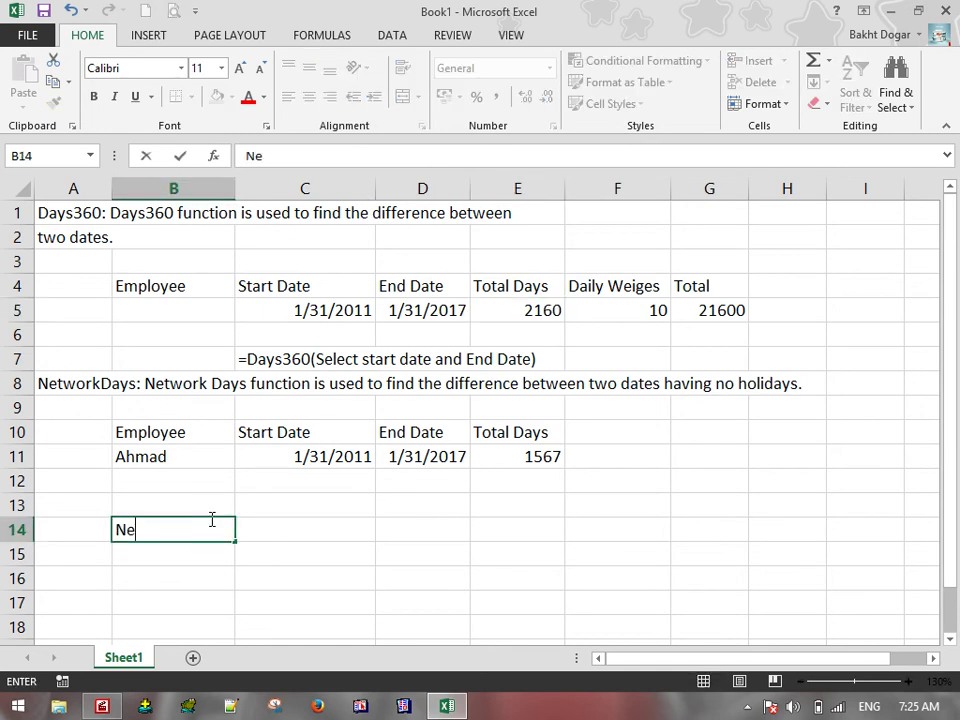
pyautogui.write('two')
pyautogui.press('BackSpace')
pyautogui.write('twork Days')
pyautogui.press('Tab')
pyautogui.press('Tab')
pyautogui.press('Left')
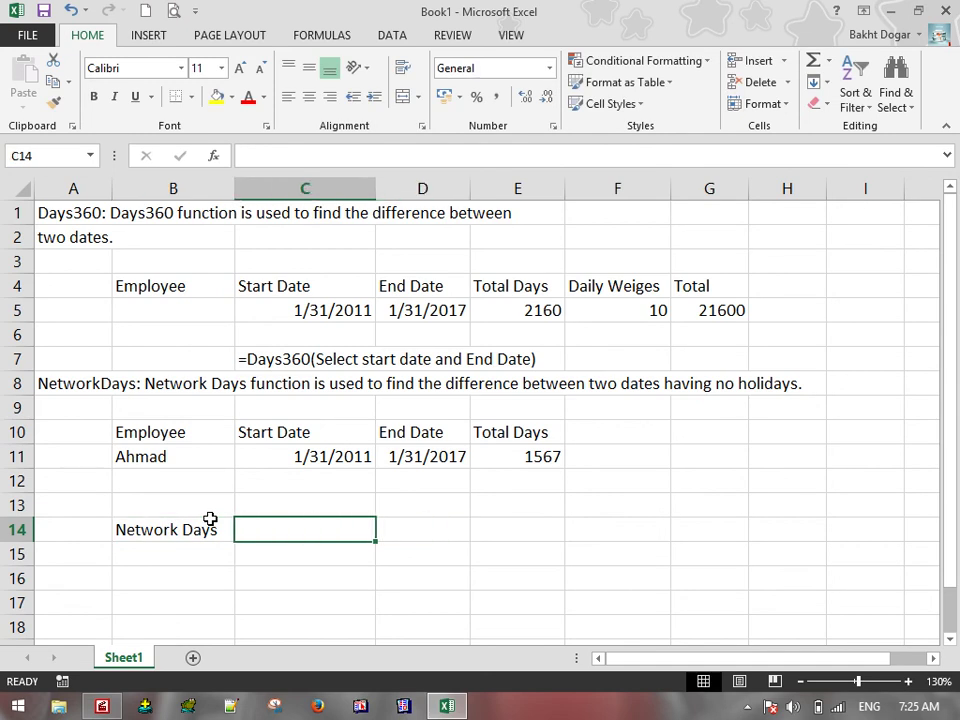
pyautogui.write("'=NetworkDays(Star")
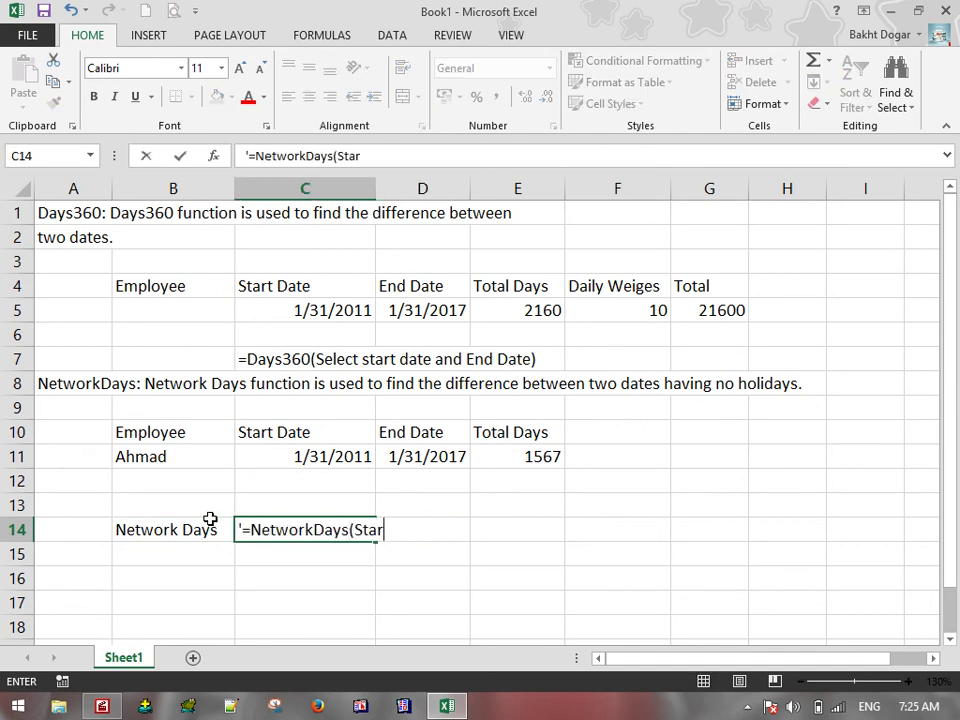
pyautogui.write('t Date, End Dfate)')
pyautogui.press('BackSpace')
pyautogui.press('BackSpace')
pyautogui.press('BackSpace')
pyautogui.press('BackSpace')
pyautogui.write('ate)')
pyautogui.press('Return')
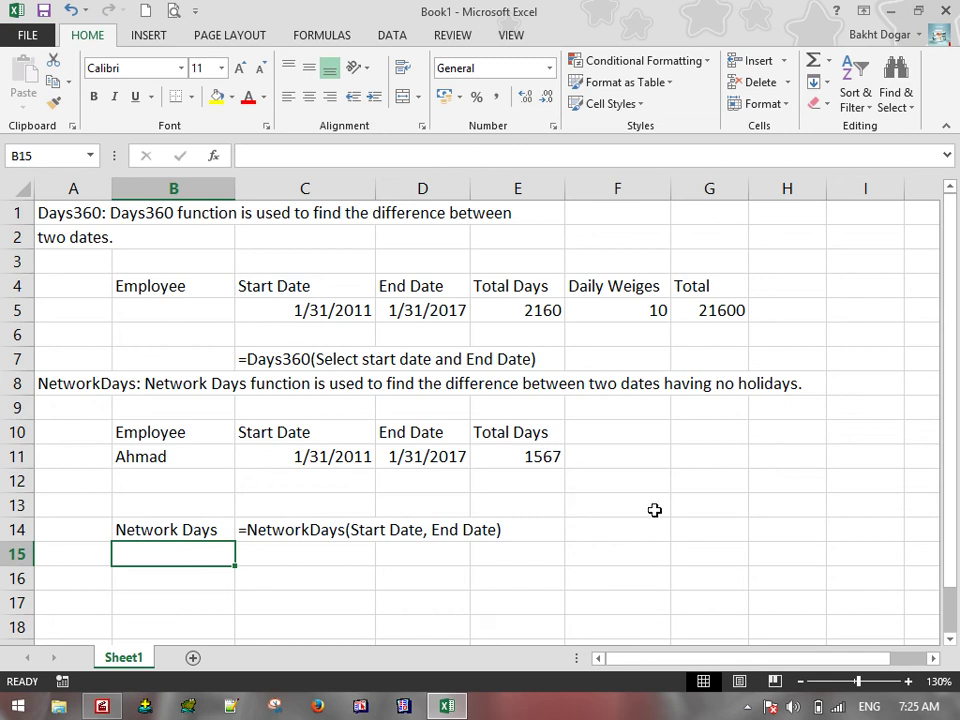
# Head F13 'Total Holidays' and compute =E5-E11 in F14, giving 593.
pyautogui.click(619, 525)
pyautogui.click(632, 501)
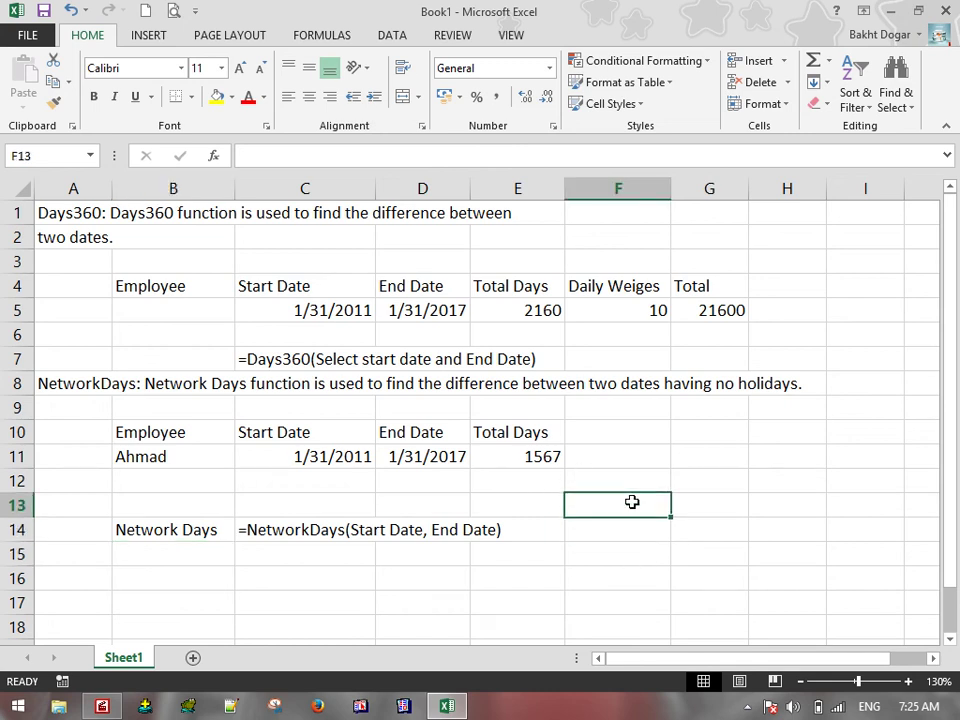
pyautogui.write('Total Holidsys')
pyautogui.press('Return')
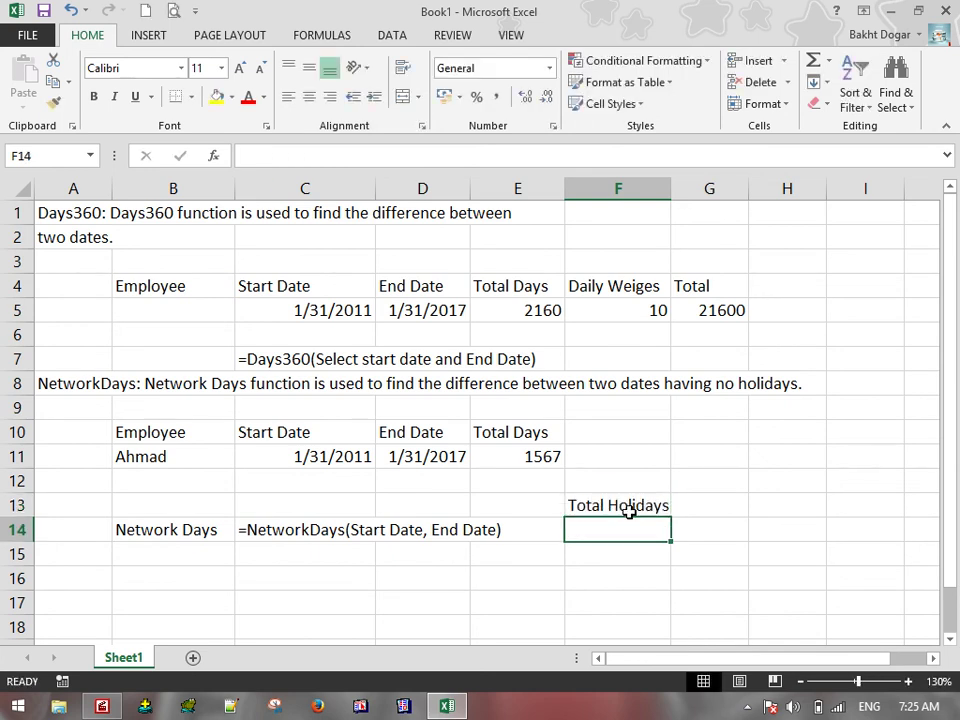
pyautogui.write('=')
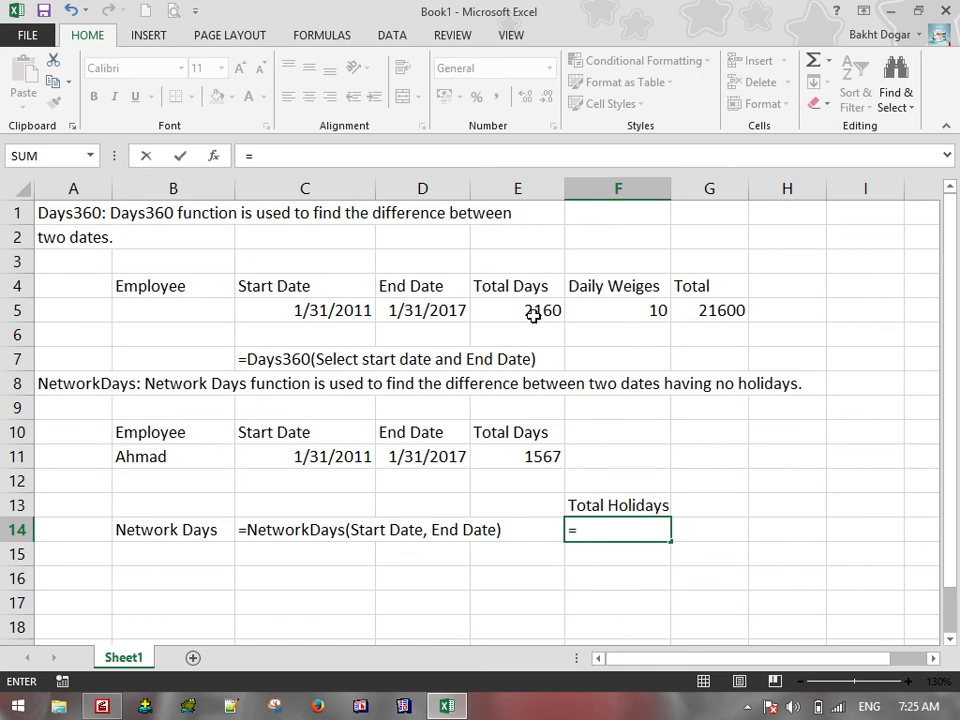
pyautogui.click(533, 315)
pyautogui.write('-')
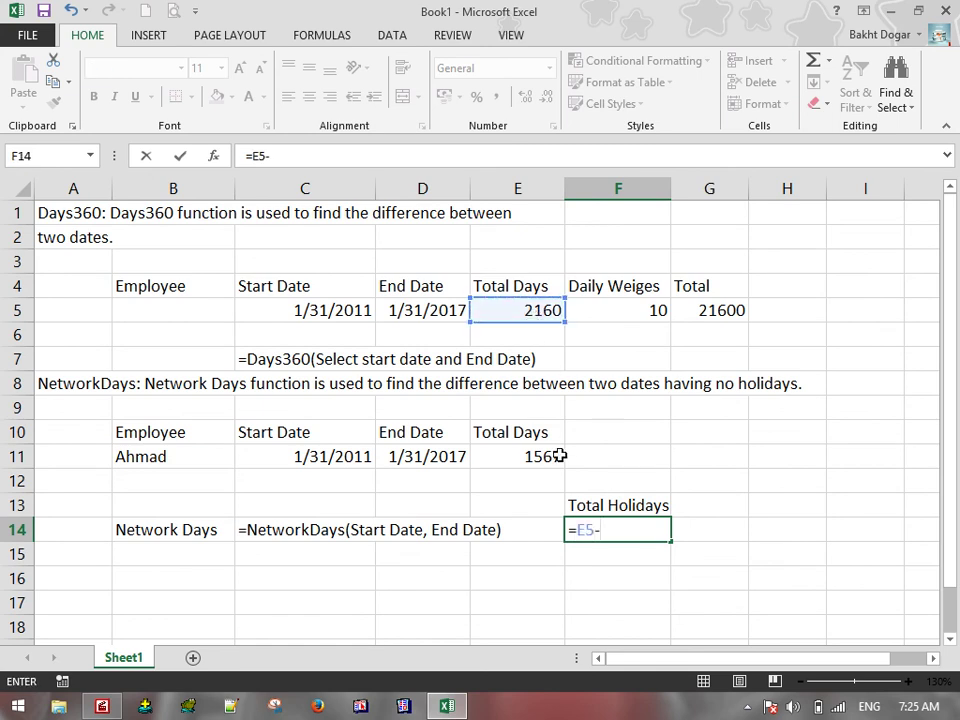
pyautogui.click(557, 456)
pyautogui.press('Return')
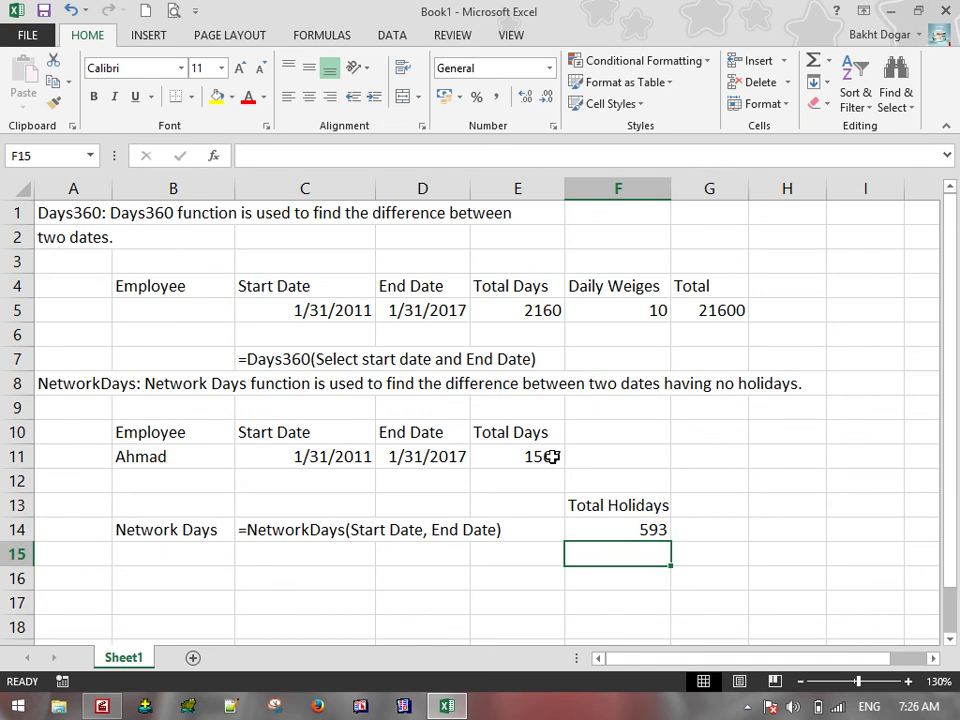
# Halve the total holidays in F15 with =F14/2, giving 296.5.
pyautogui.write('=')
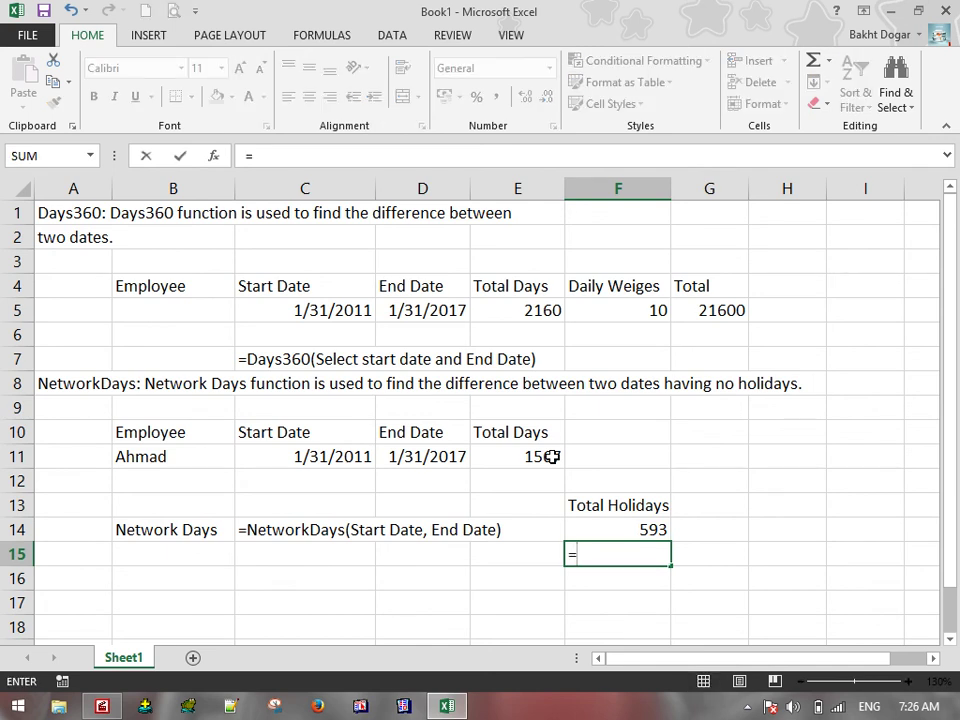
pyautogui.click(621, 524)
pyautogui.write('/2')
pyautogui.press('Return')
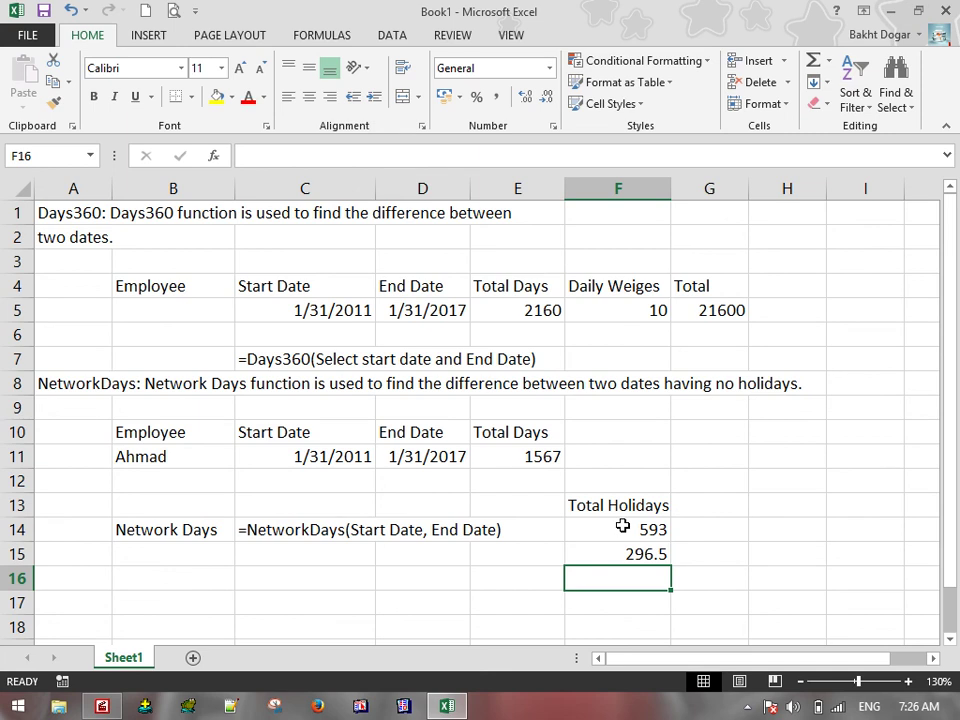
# Add the heading 'Afghanistan' in F10.
pyautogui.click(649, 429)
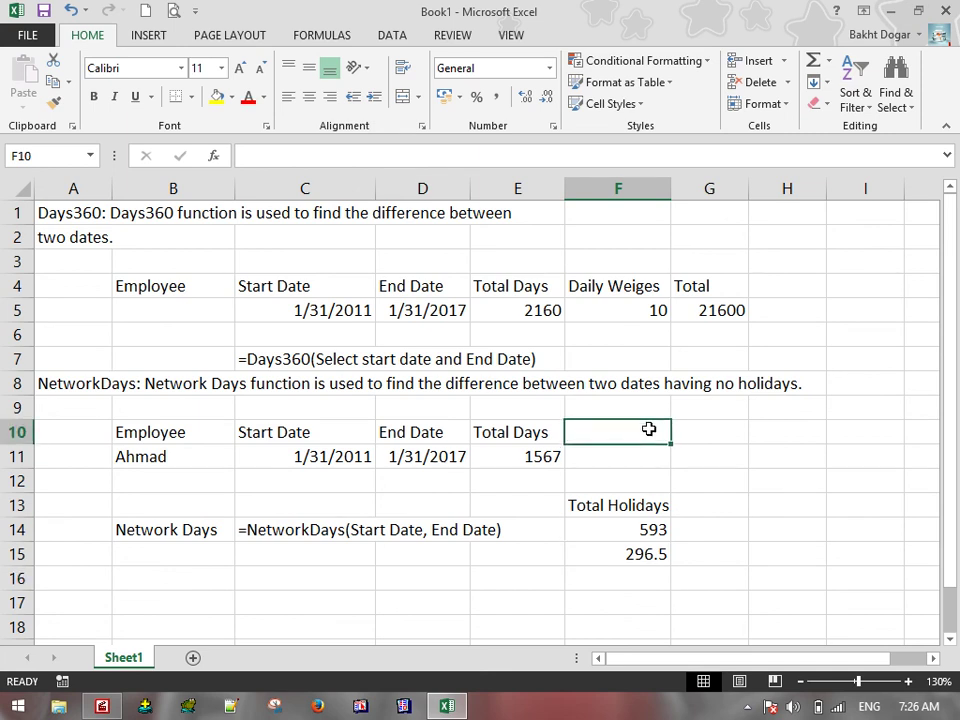
pyautogui.write('Afghanistan')
pyautogui.press('Return')
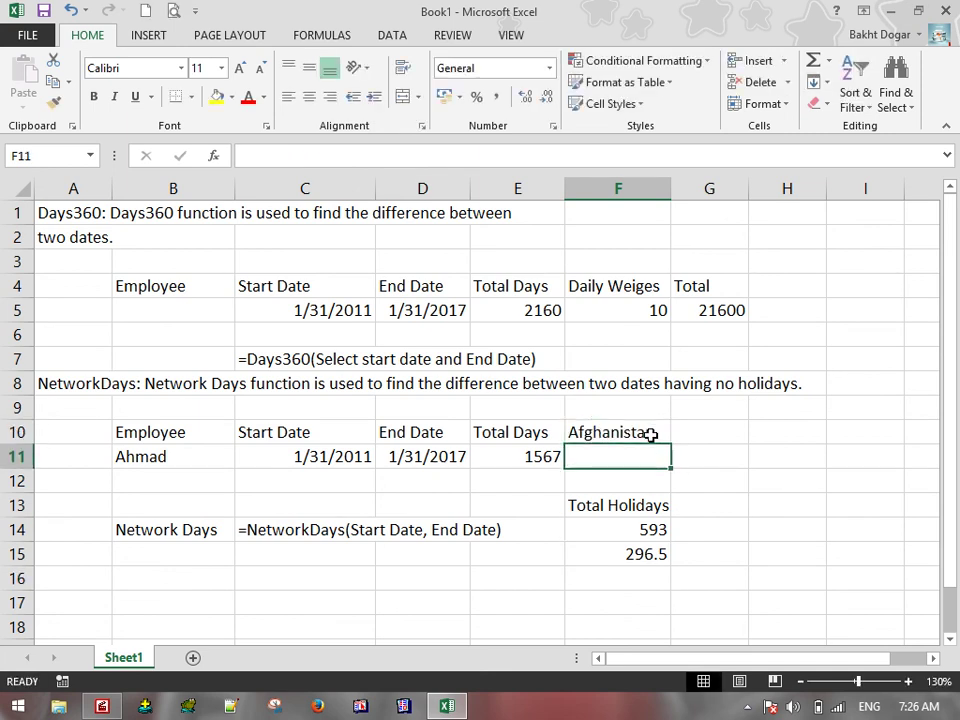
# Enter =E11+F15 in F11 to get 1863.5, then check it against E11.
pyautogui.write('=')
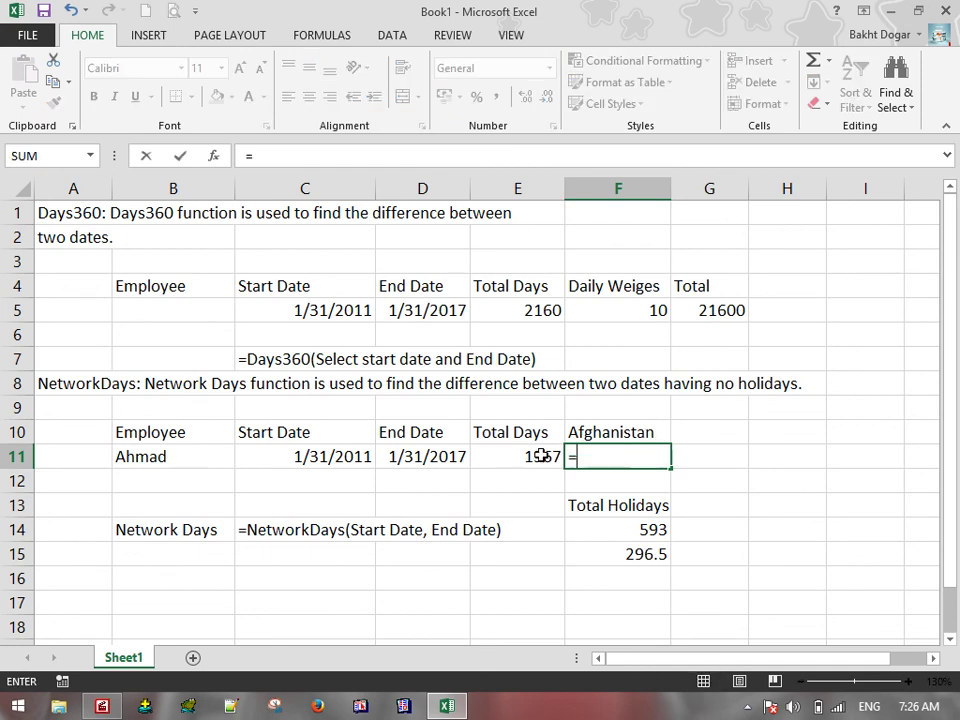
pyautogui.click(540, 456)
pyautogui.write('+')
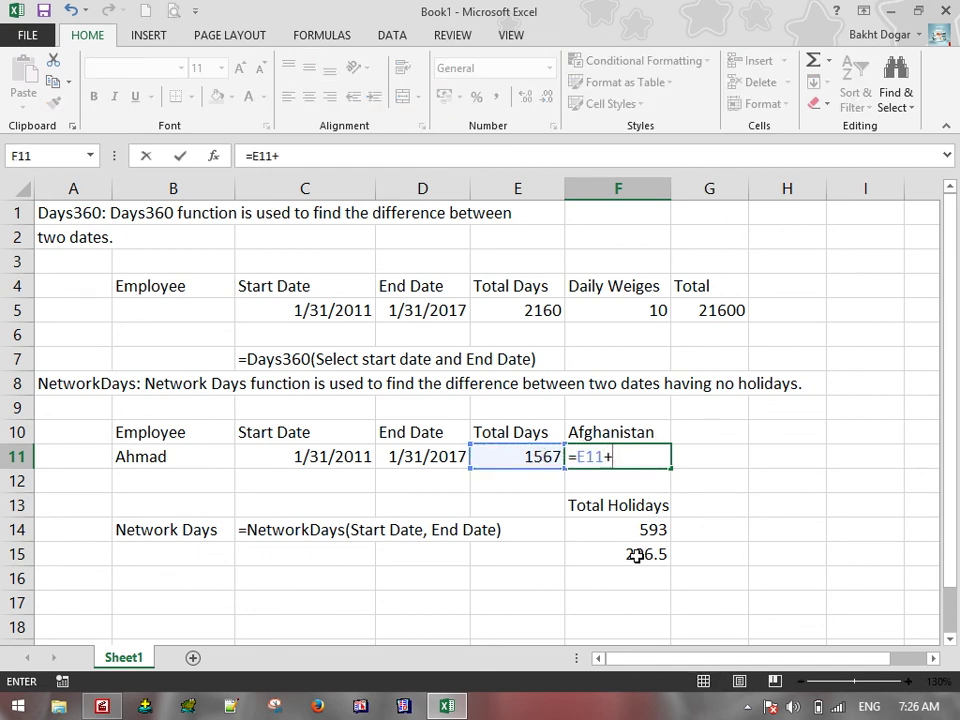
pyautogui.click(634, 553)
pyautogui.press('Return')
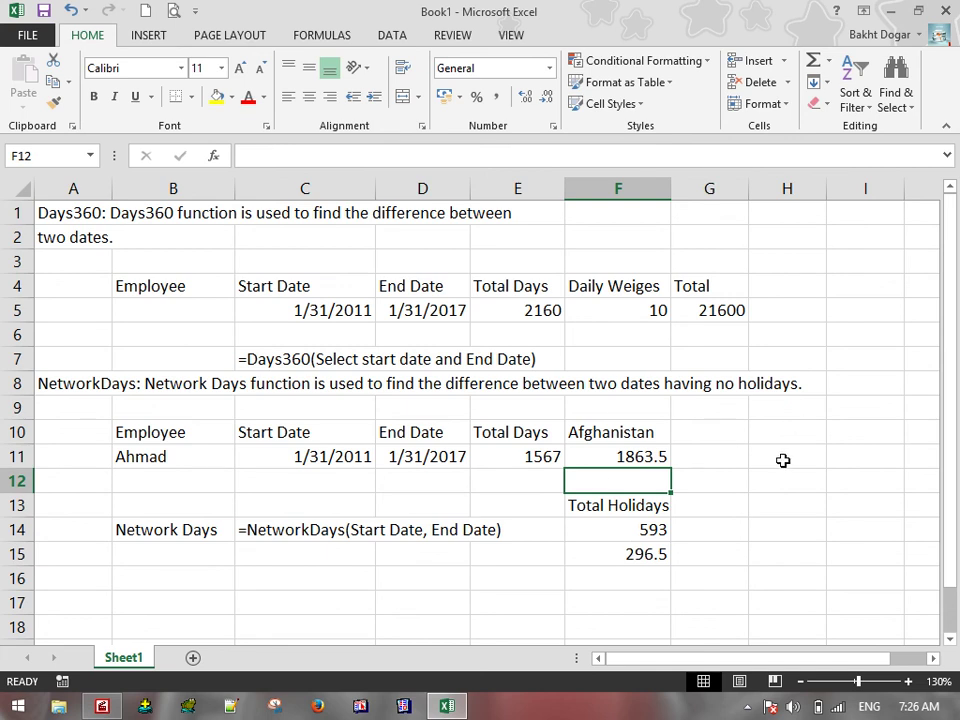
pyautogui.click(641, 457)
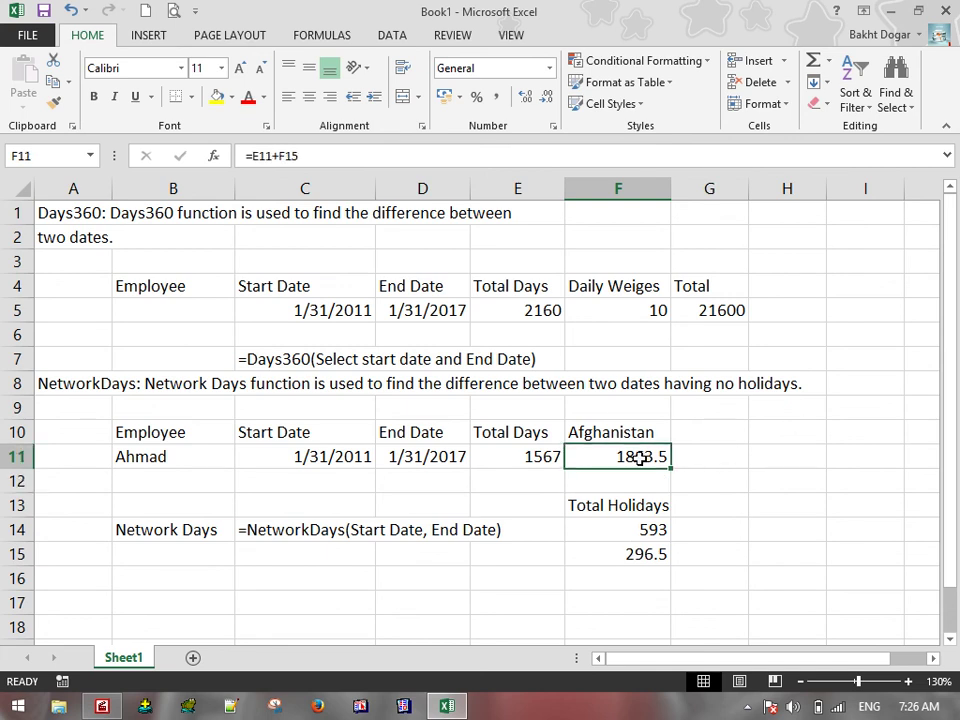
pyautogui.click(522, 457)
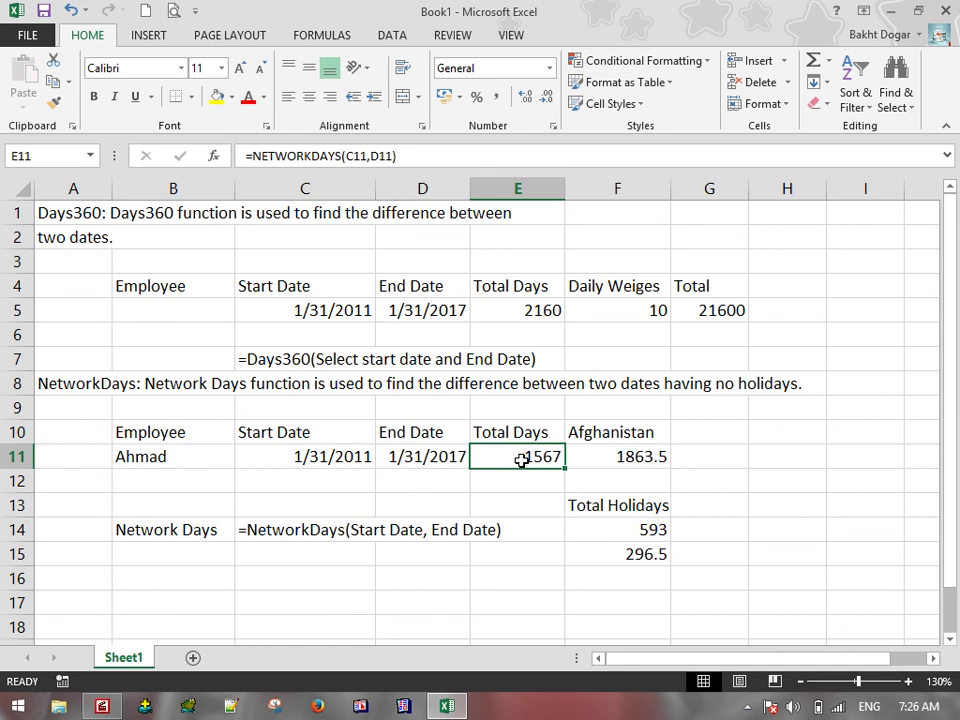
# Review the DAYS360, NETWORKDAYS and holidays formulas in E5, E11 and F14.
pyautogui.click(546, 309)
pyautogui.click(556, 452)
pyautogui.click(647, 527)
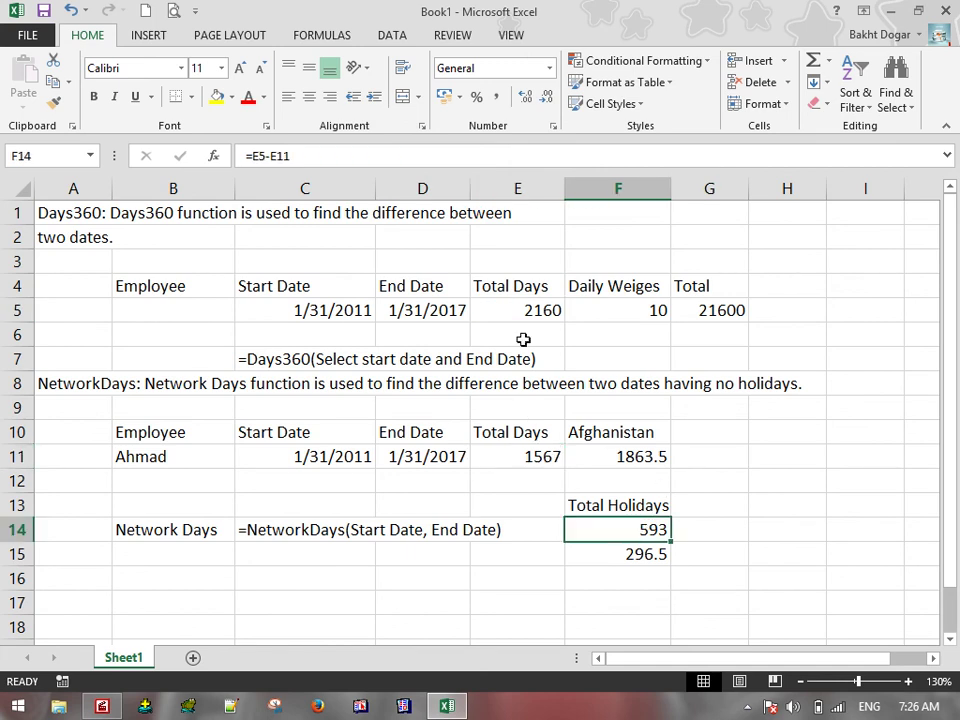
pyautogui.click(540, 311)
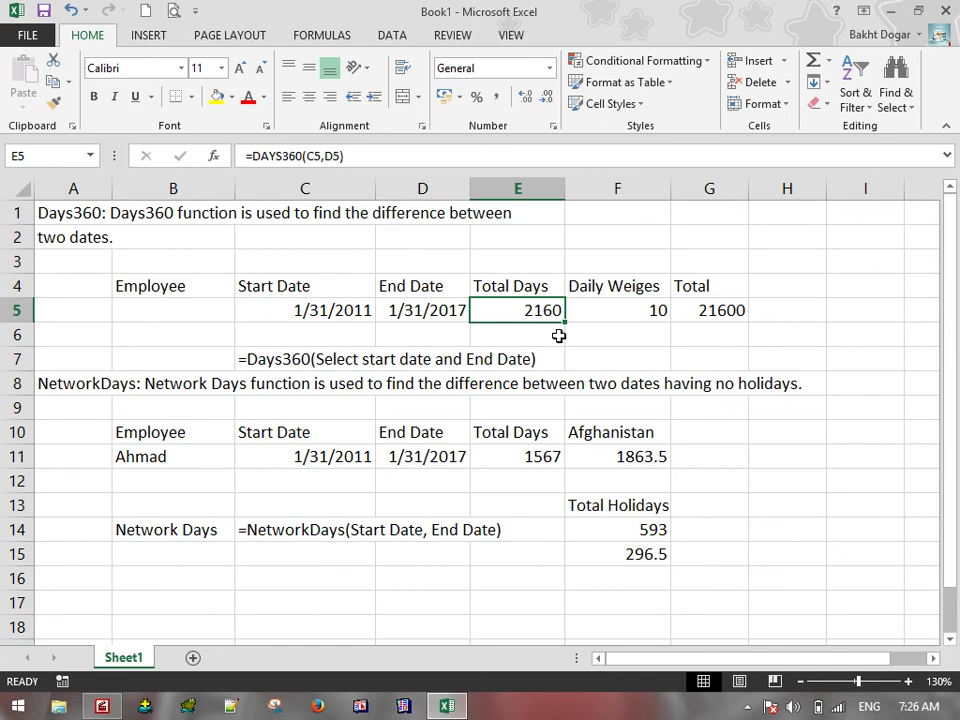
pyautogui.click(525, 456)
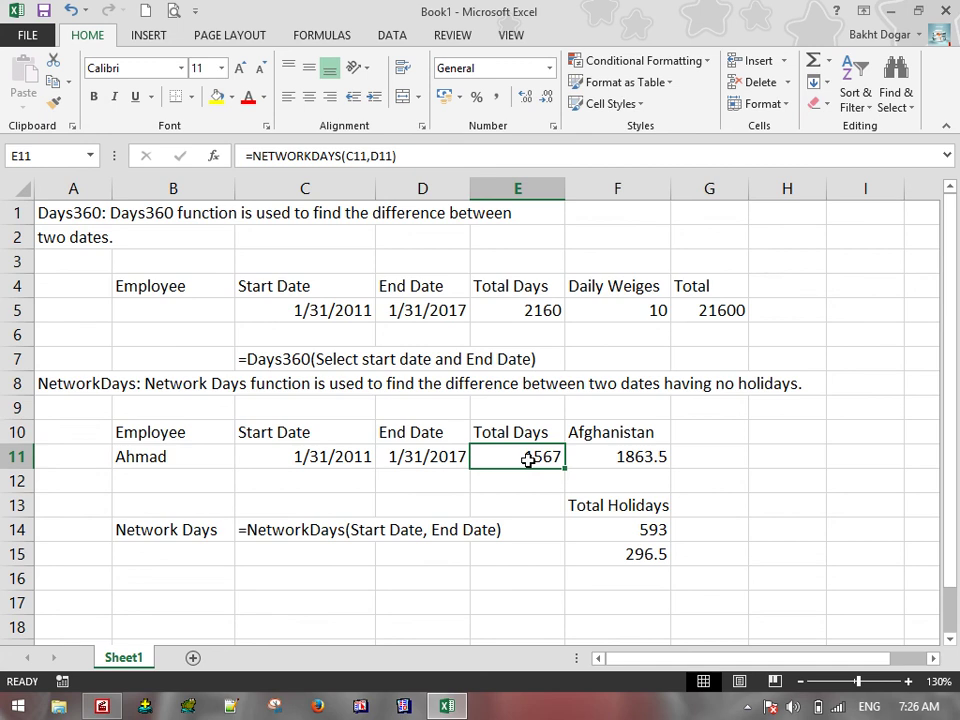
pyautogui.click(530, 305)
pyautogui.click(537, 457)
pyautogui.click(652, 532)
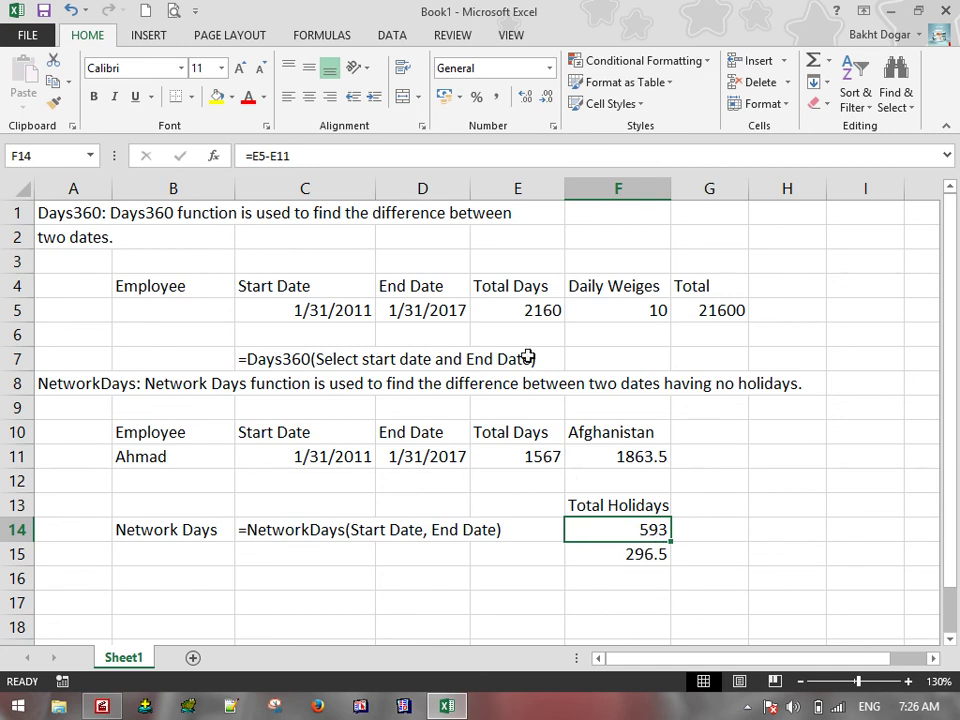
# Review the F15, F11 and E11 formulas, then add a new blank Sheet2.
pyautogui.click(632, 558)
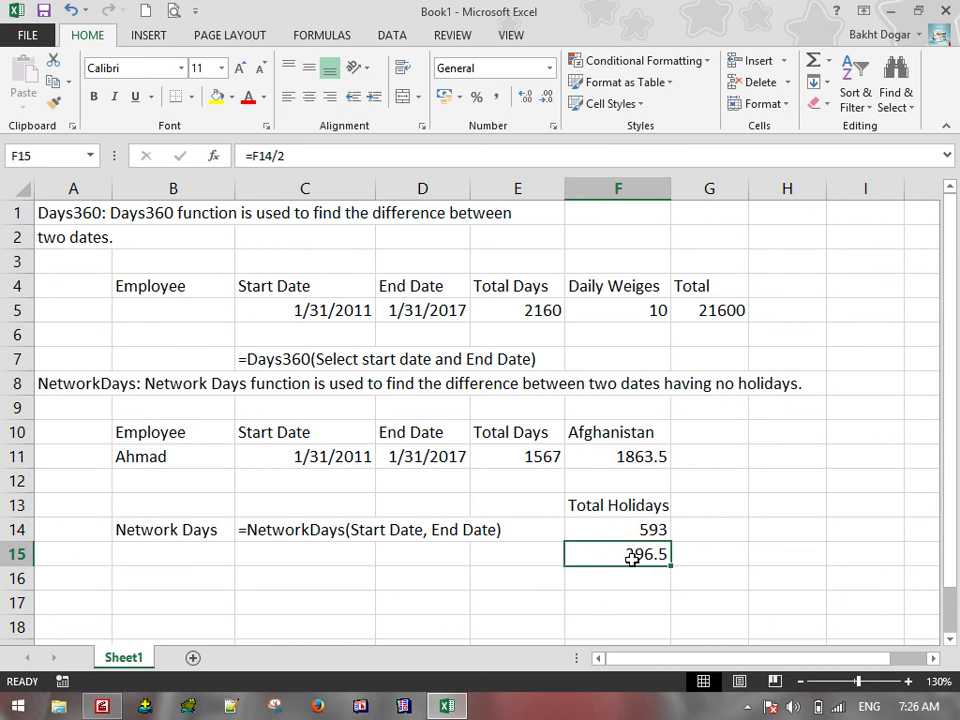
pyautogui.click(543, 457)
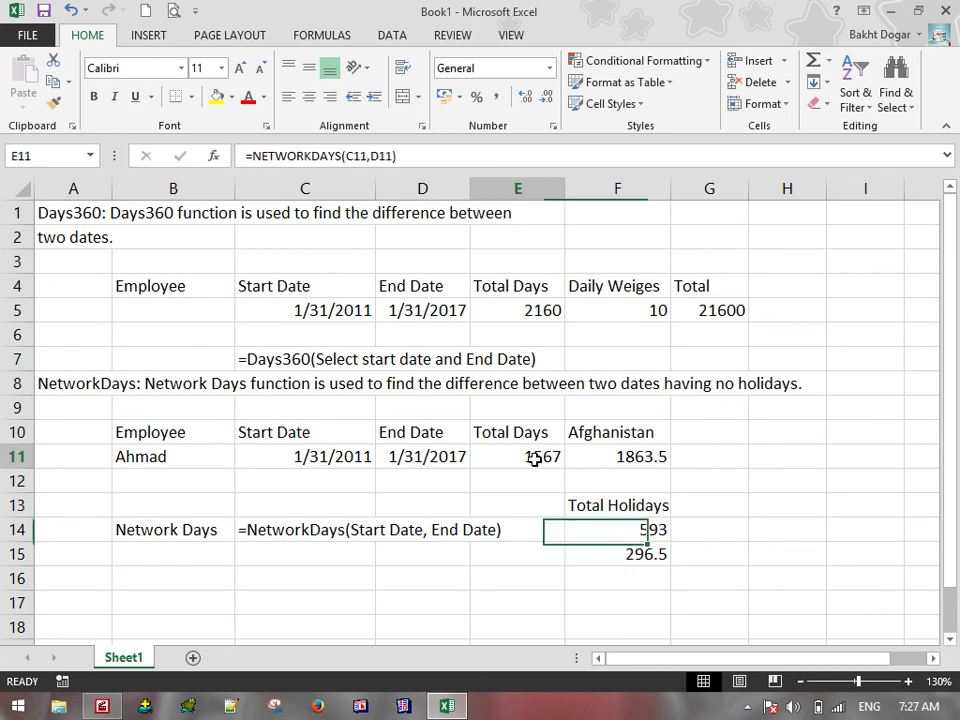
pyautogui.click(662, 559)
pyautogui.click(545, 473)
pyautogui.click(651, 452)
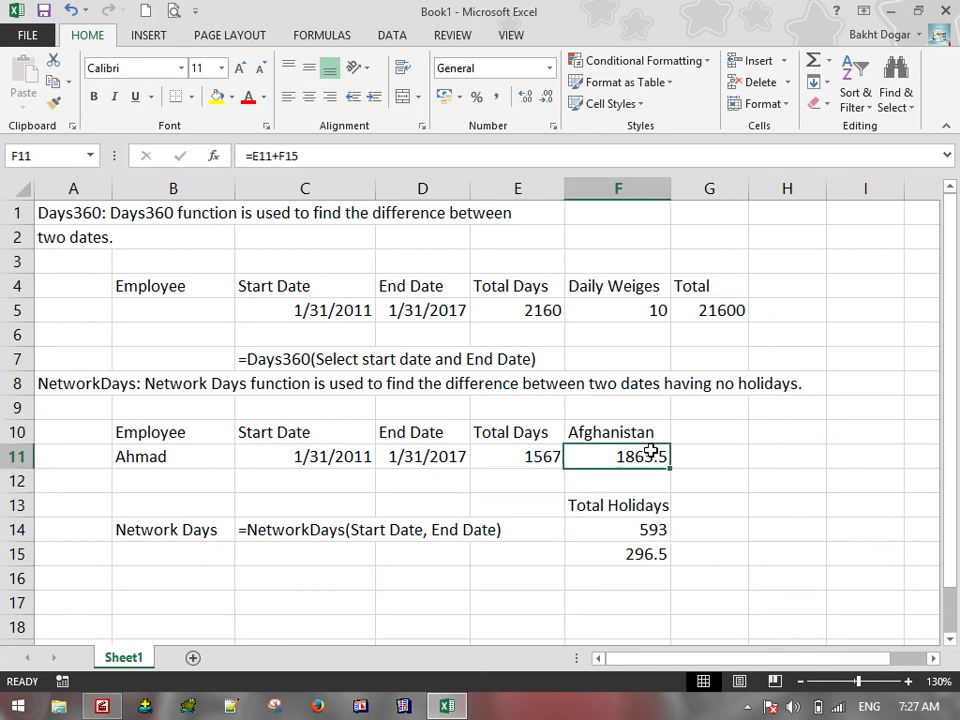
pyautogui.click(527, 451)
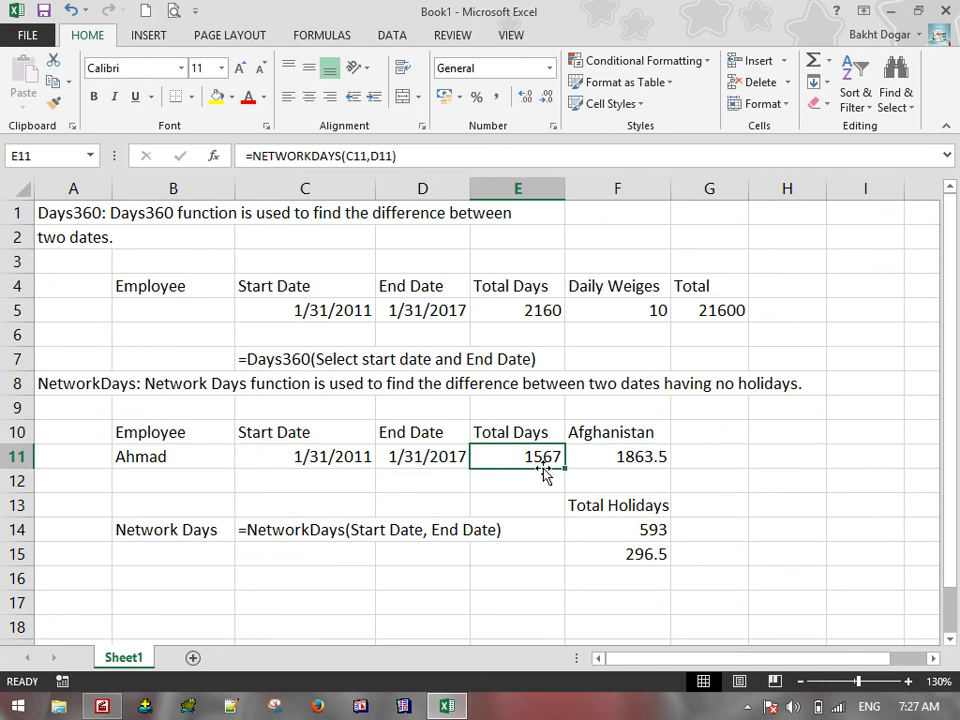
pyautogui.scroll(-1, 542, 460)
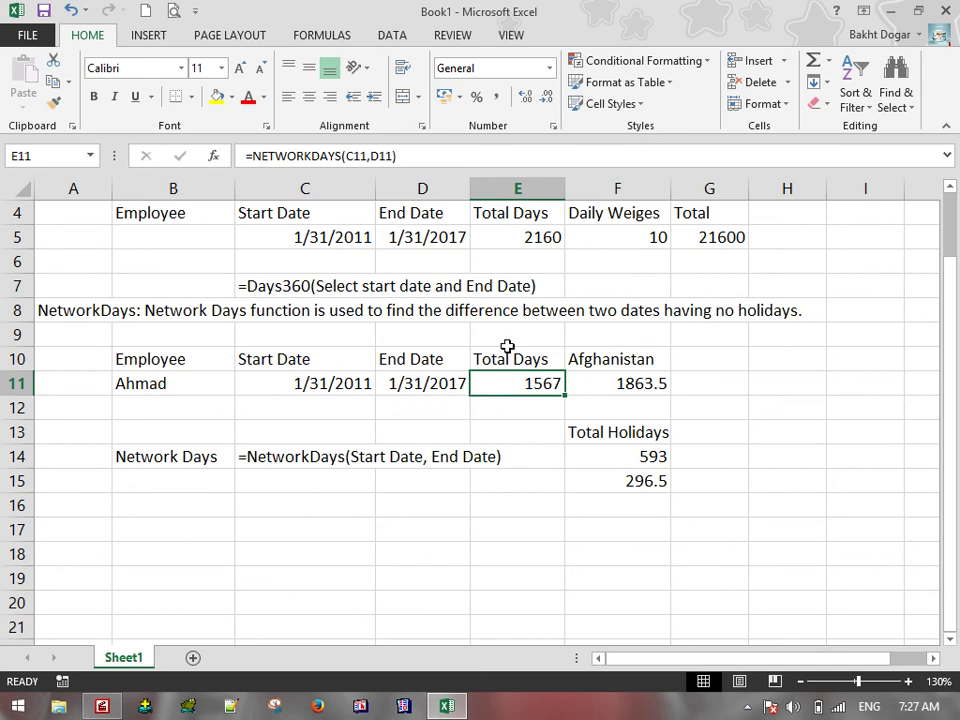
pyautogui.click(193, 657)
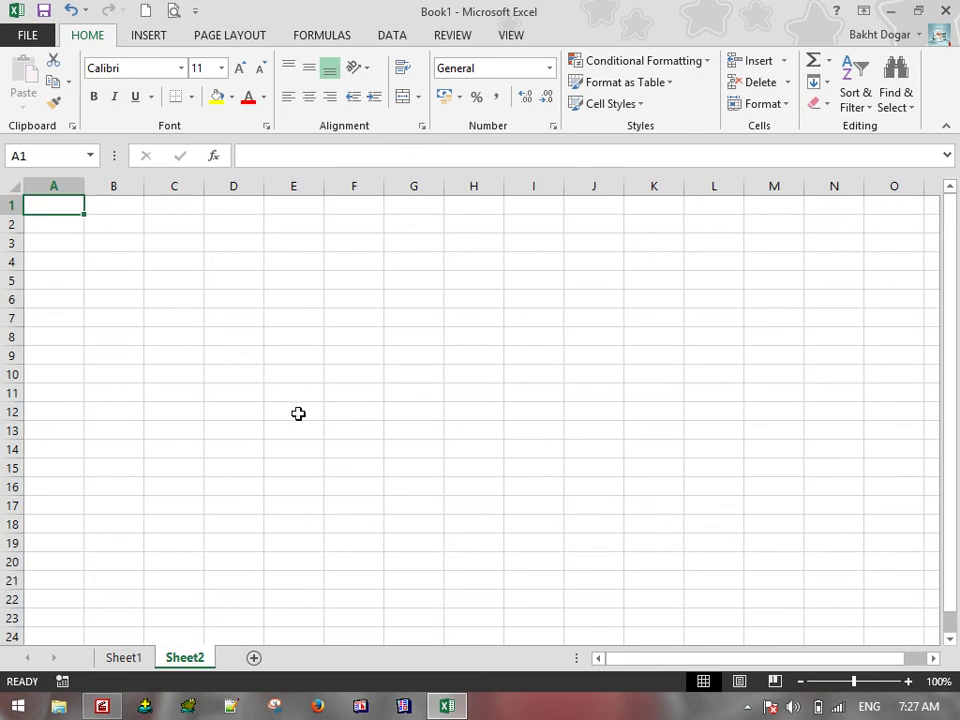